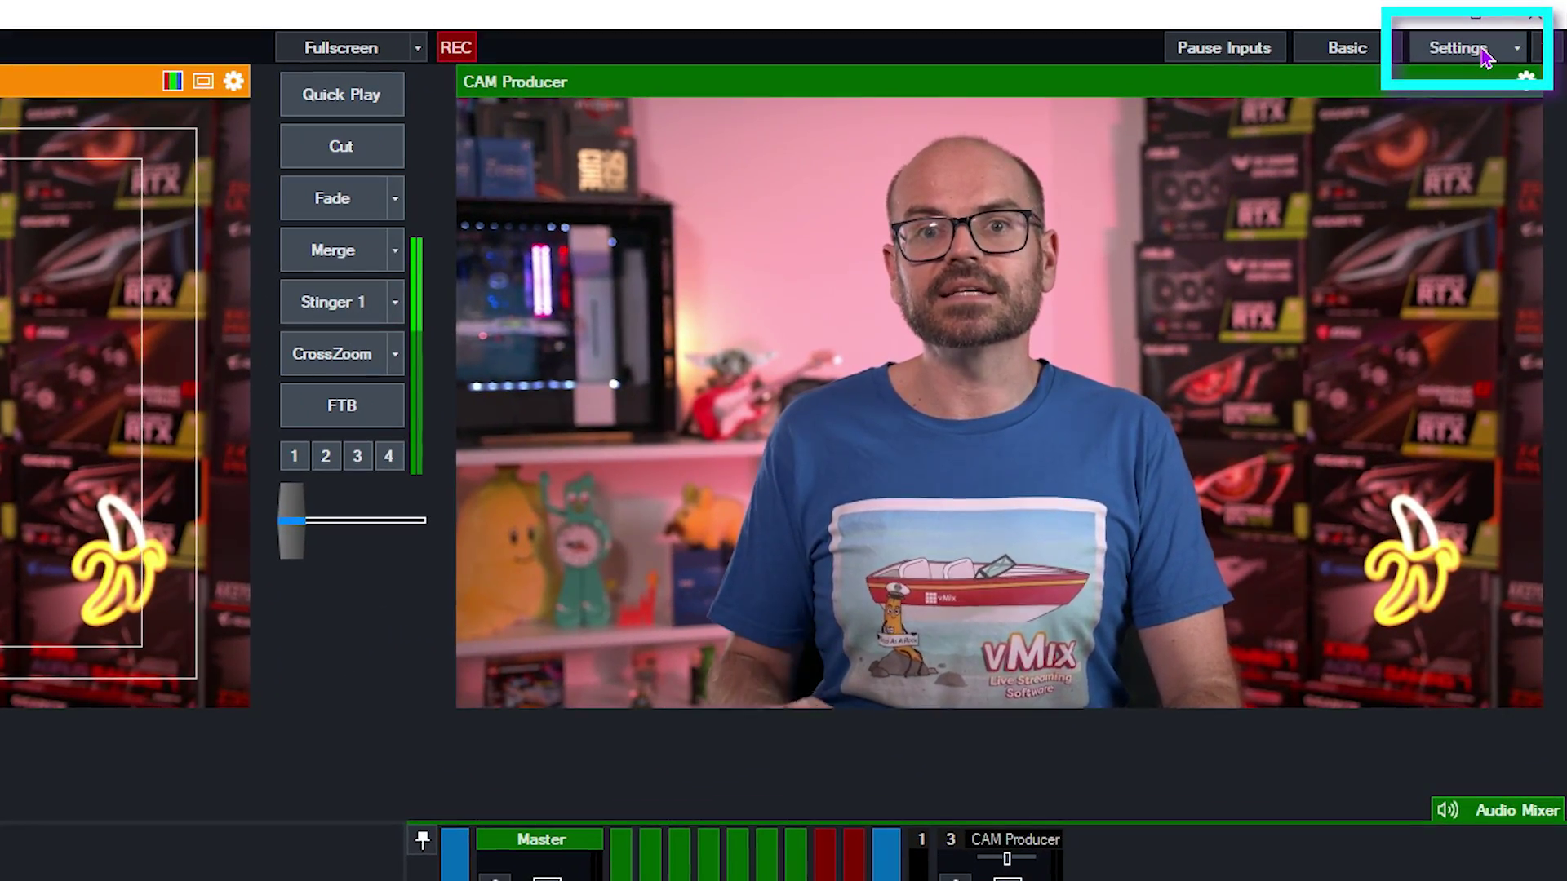
Set audio buses A, B, C and D to Enabled in the audio output settings and apply the changes.
{"action": "left_click", "coordinate": [1481, 53]}
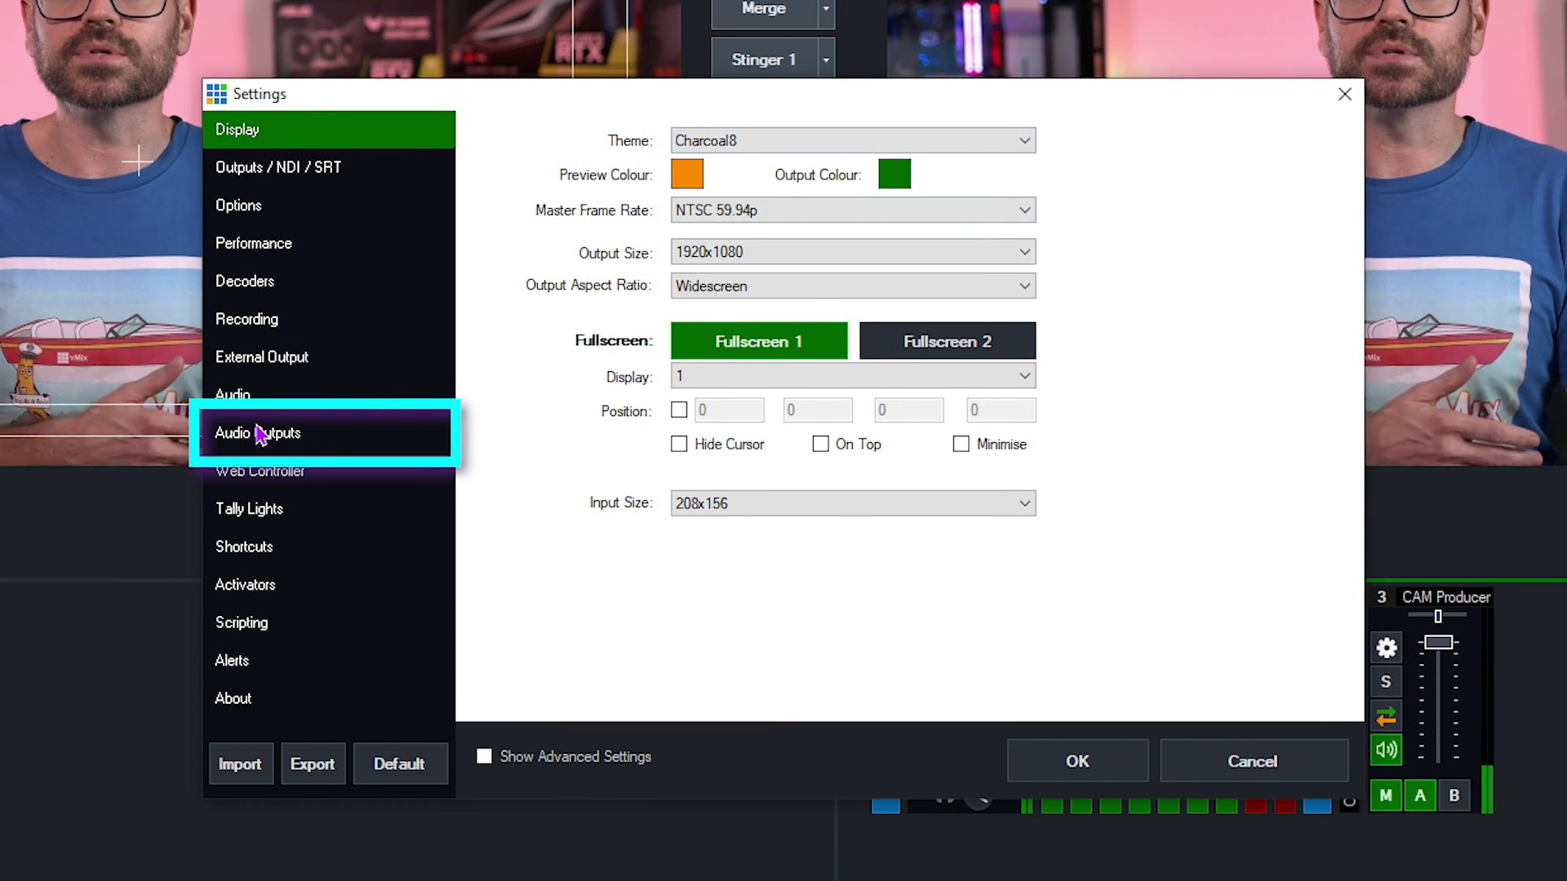
{"action": "left_click", "coordinate": [212, 472]}
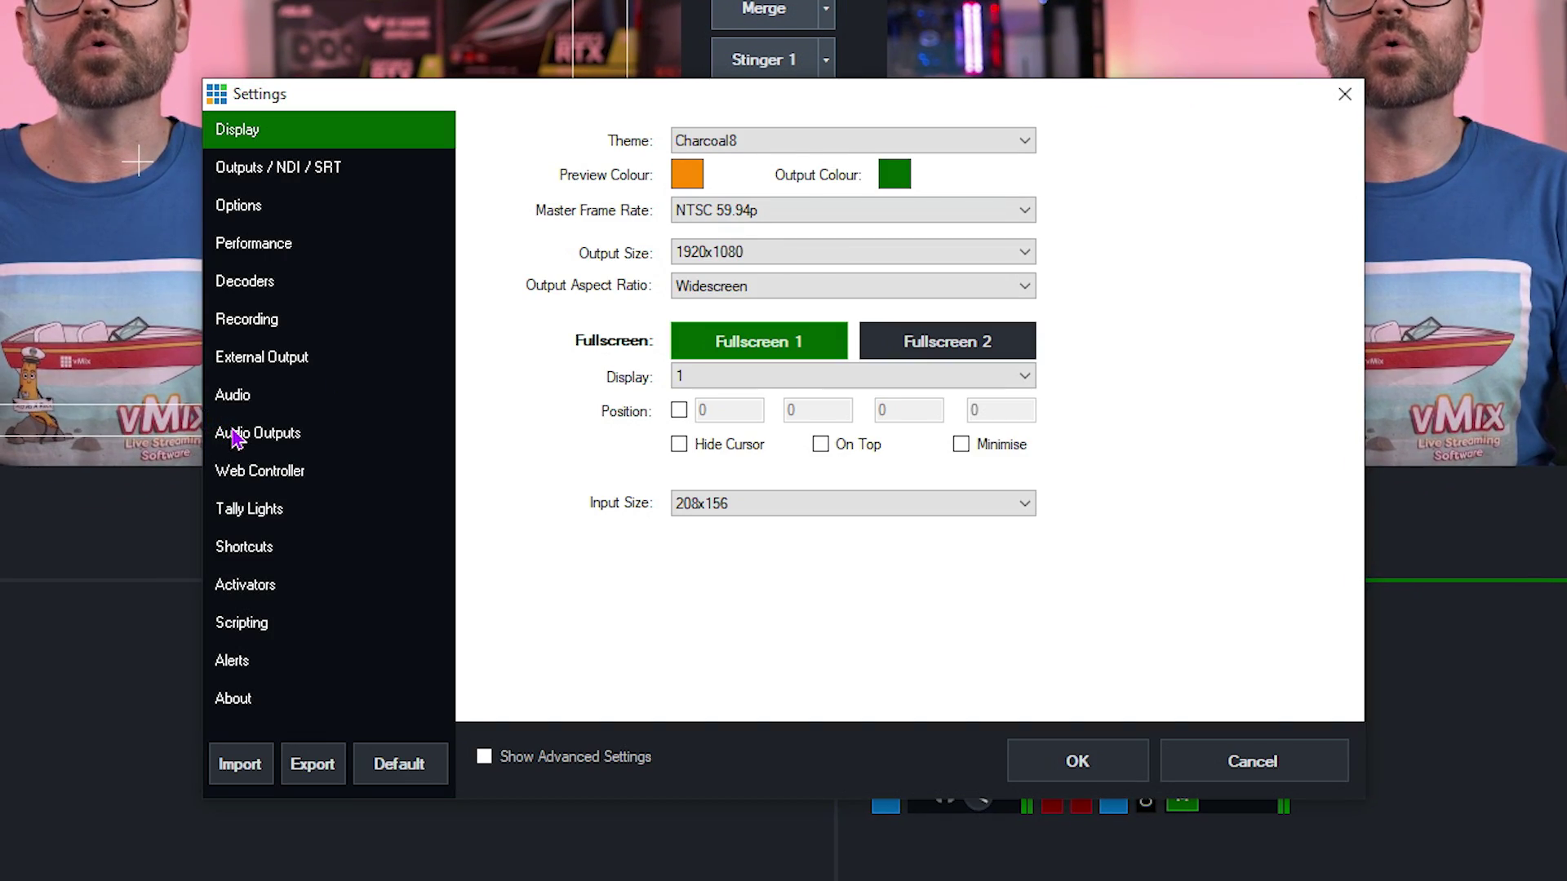
{"action": "left_click", "coordinate": [242, 334]}
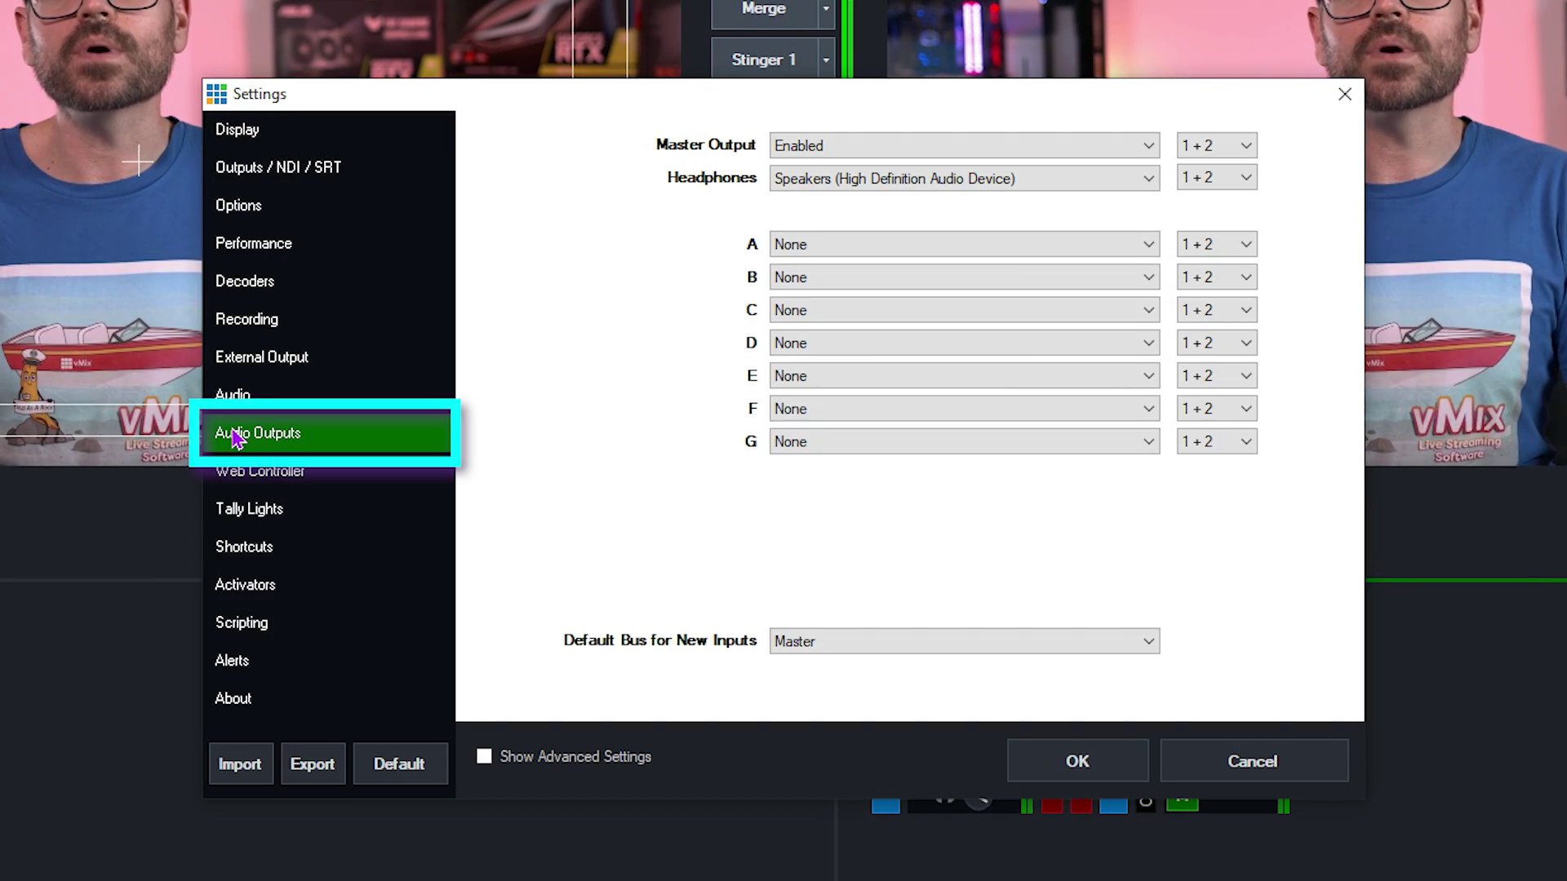
{"action": "left_click", "coordinate": [906, 237]}
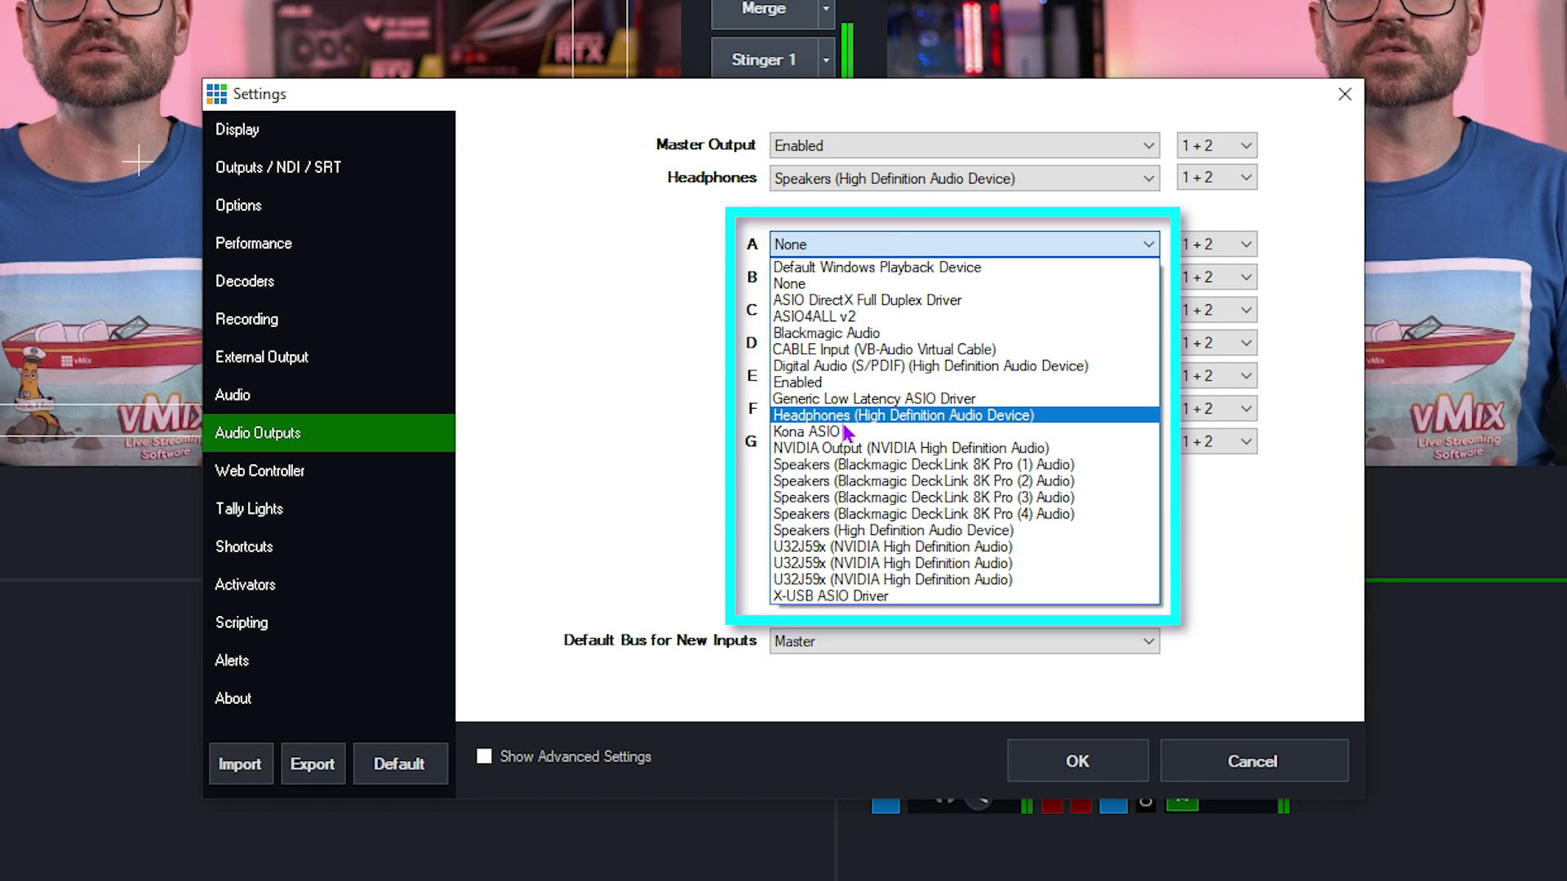
{"action": "left_click", "coordinate": [848, 382]}
{"action": "left_click", "coordinate": [853, 277]}
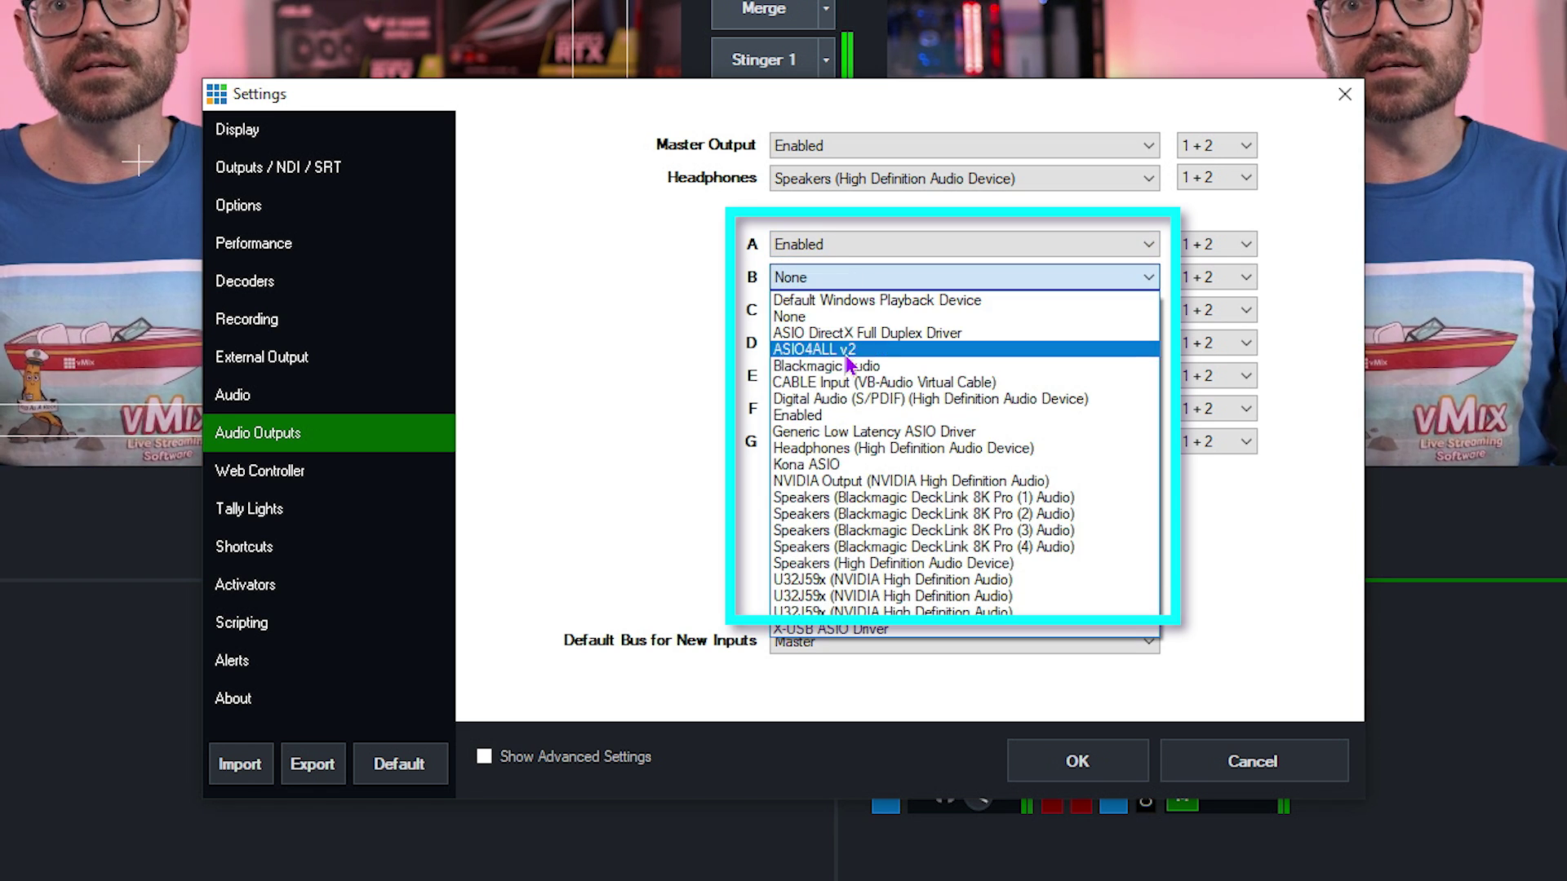
{"action": "left_click", "coordinate": [849, 414]}
{"action": "left_click", "coordinate": [857, 310]}
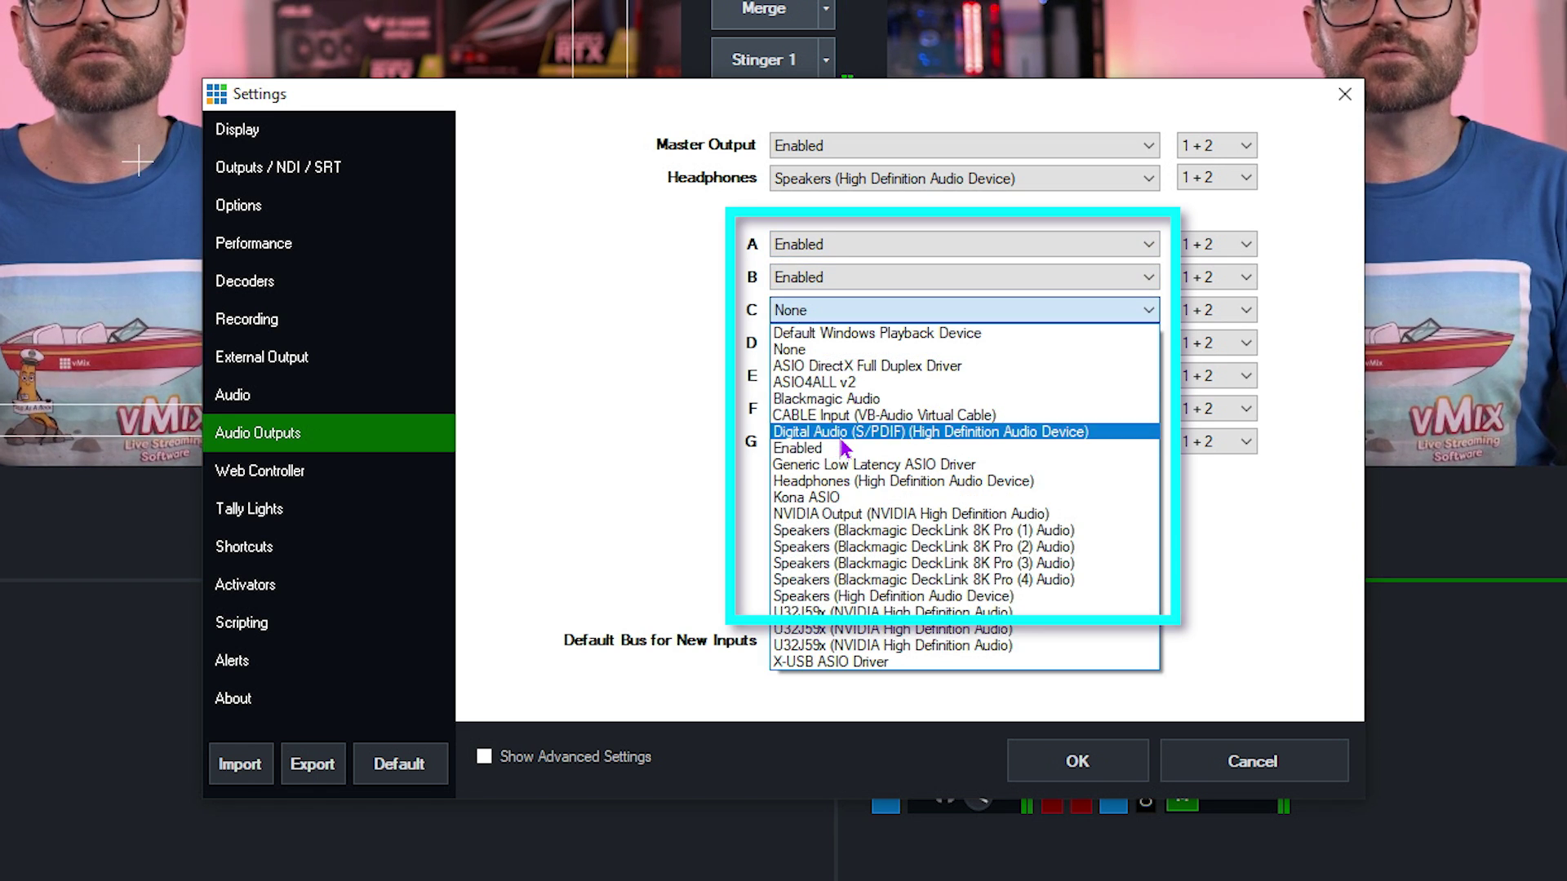
{"action": "left_click", "coordinate": [843, 448]}
{"action": "left_click", "coordinate": [867, 343]}
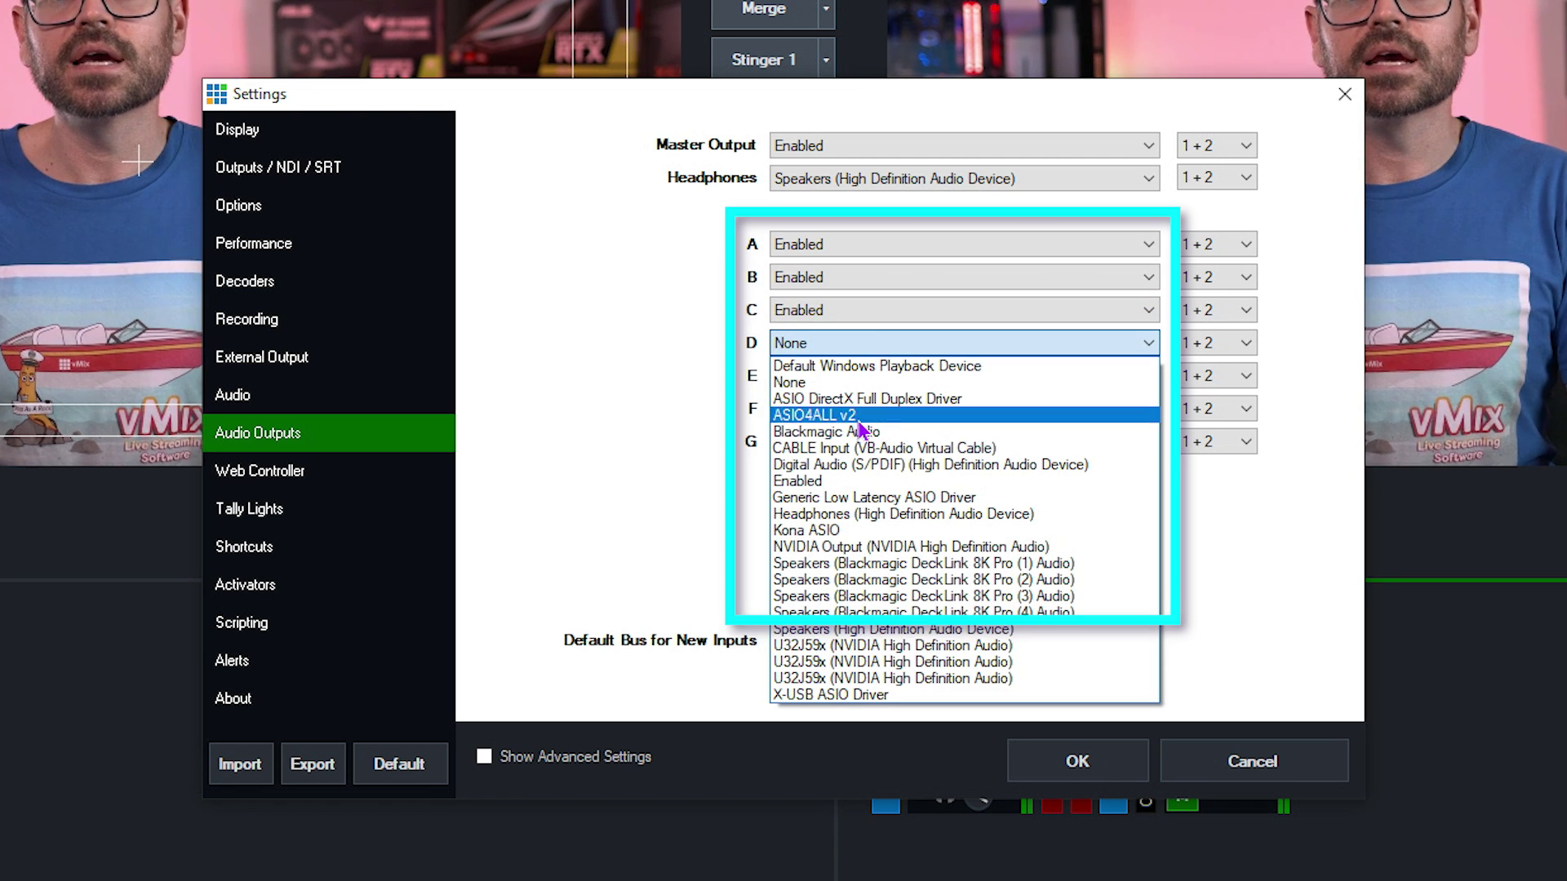
{"action": "left_click", "coordinate": [856, 482]}
{"action": "left_click", "coordinate": [1077, 763]}
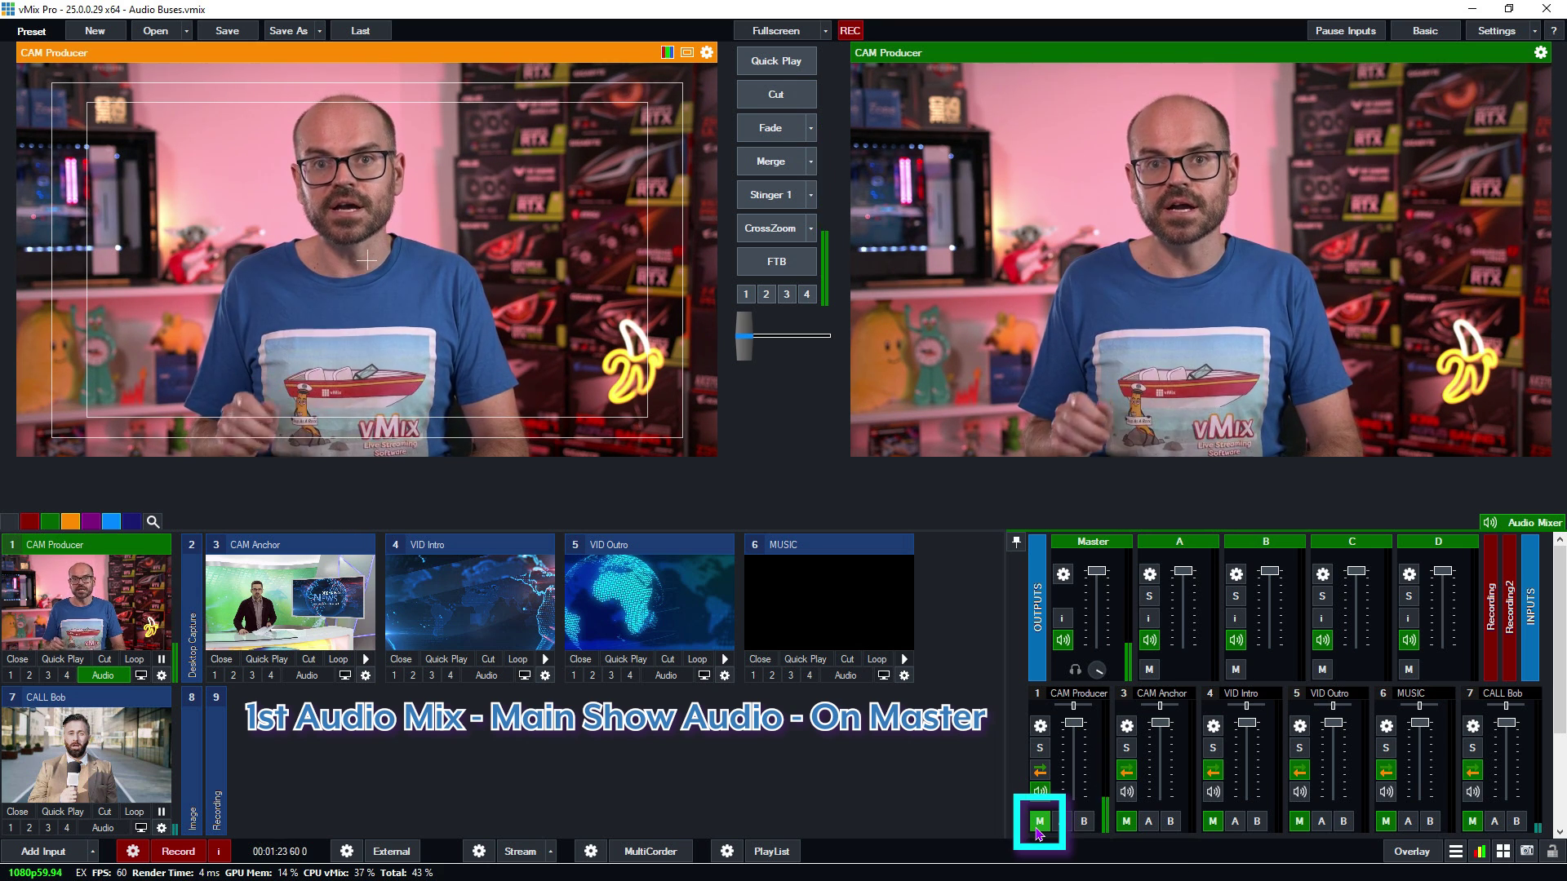
Take CAM Producer off Master and route it, VID Intro, VID Outro and the caller input to bus A.
{"action": "left_click", "coordinate": [1039, 821]}
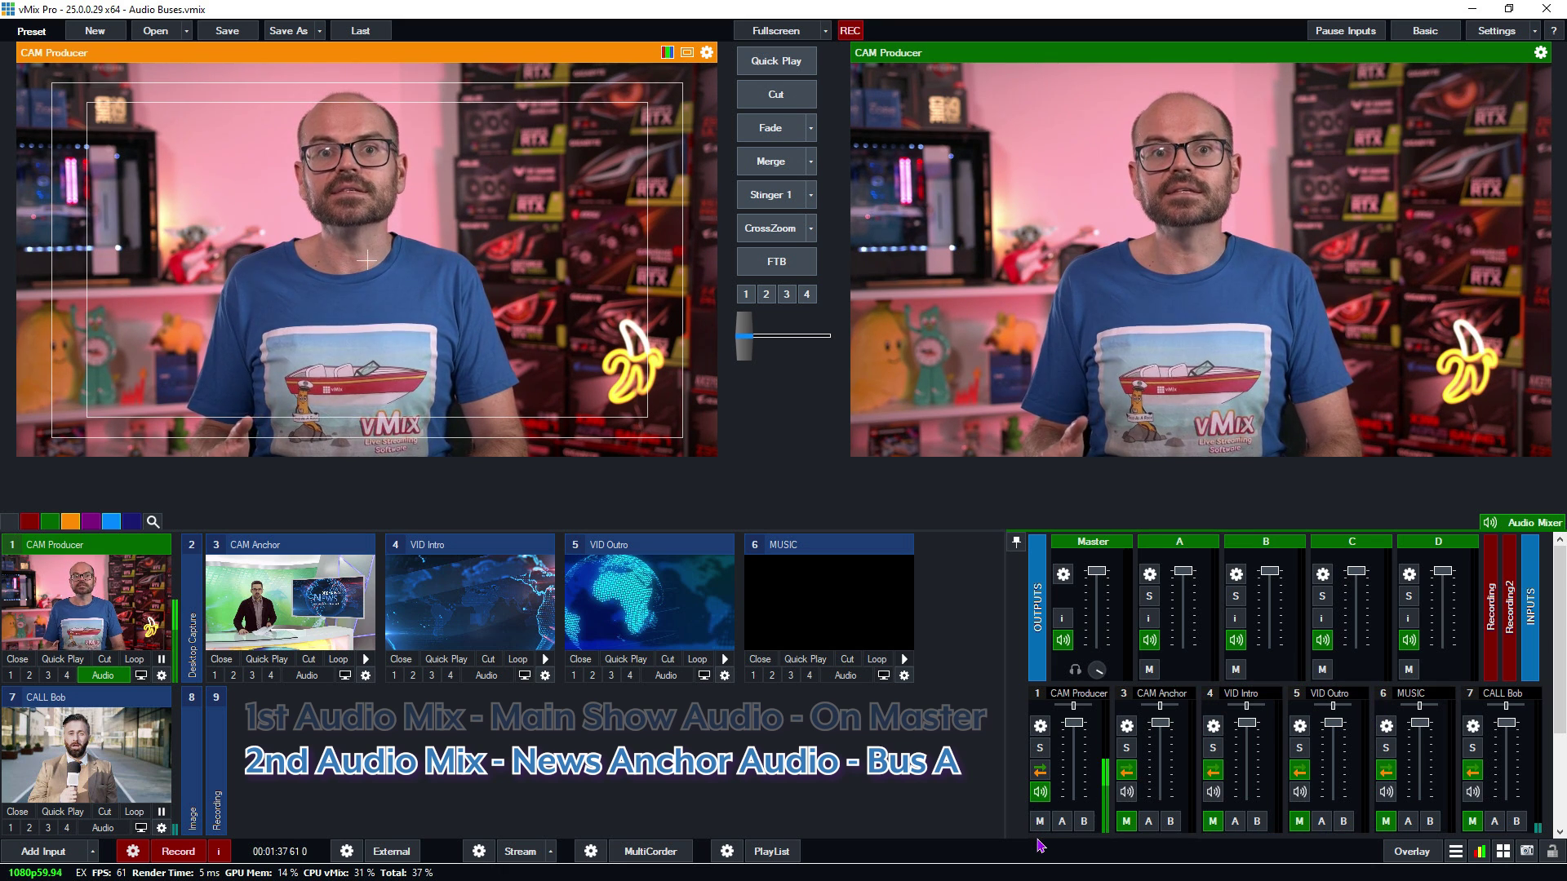
{"action": "left_click", "coordinate": [1235, 824]}
{"action": "left_click", "coordinate": [1321, 823]}
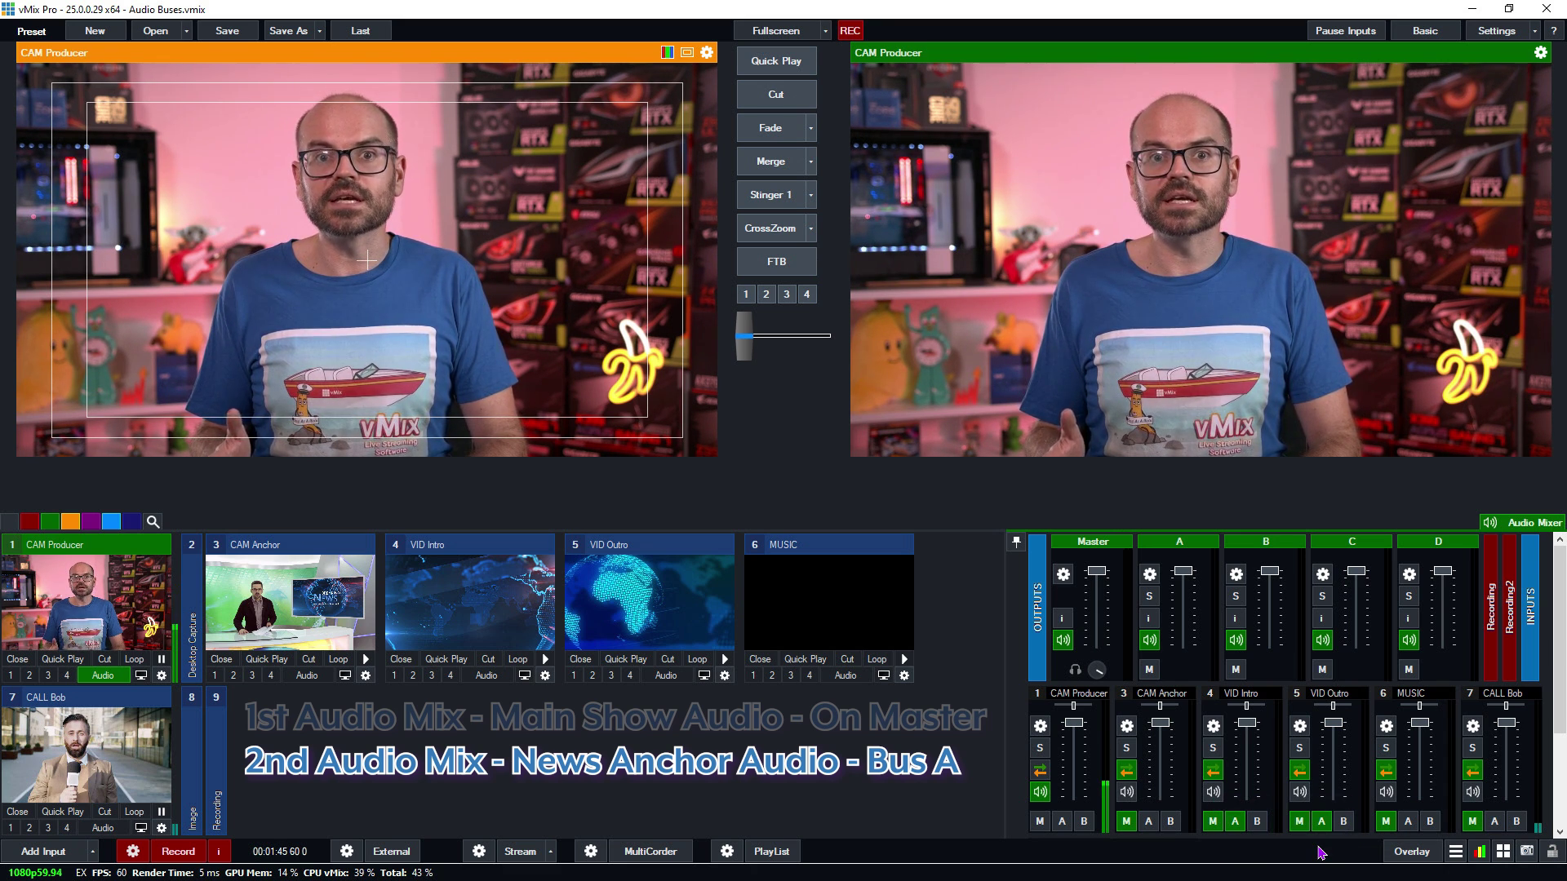
{"action": "left_click", "coordinate": [1062, 823]}
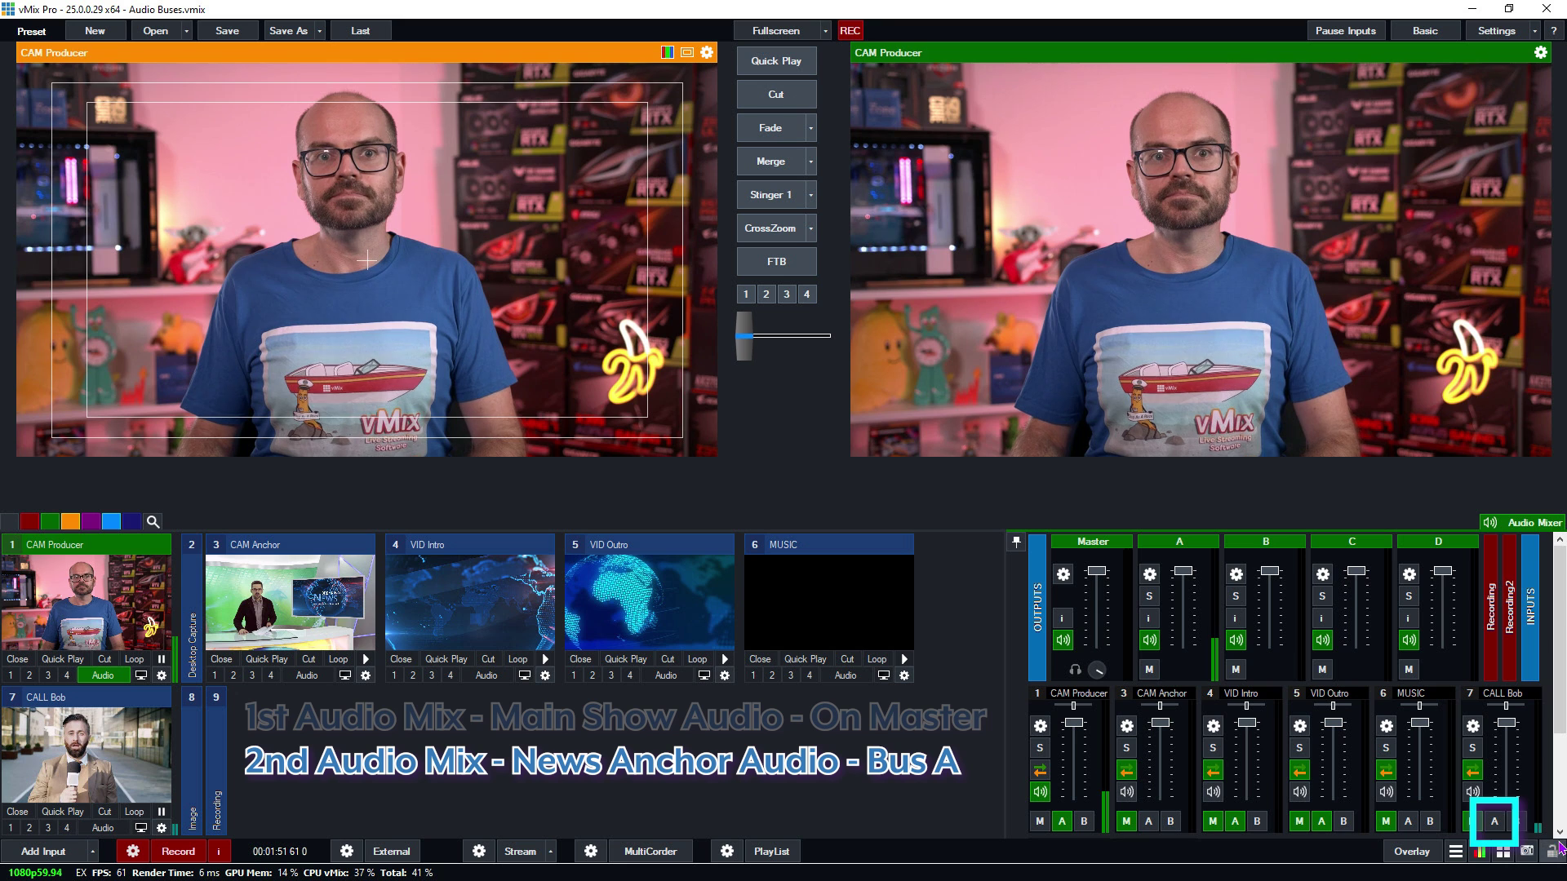
{"action": "left_click", "coordinate": [1501, 823]}
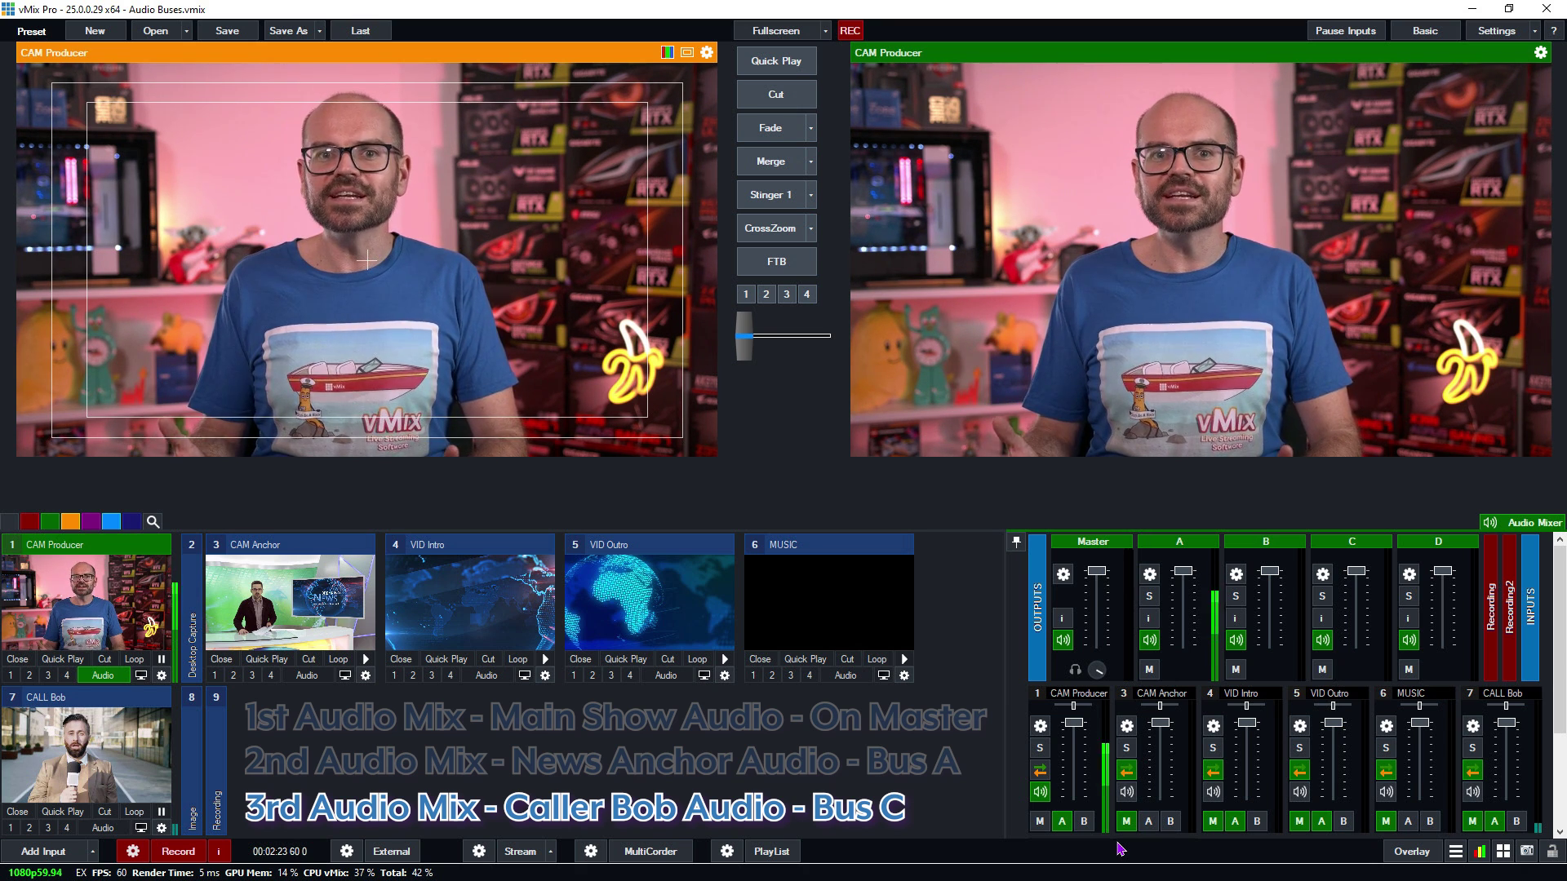
Route the CAM Anchor and CAM Producer inputs to bus C in the audio mixer.
{"action": "left_click", "coordinate": [1083, 823]}
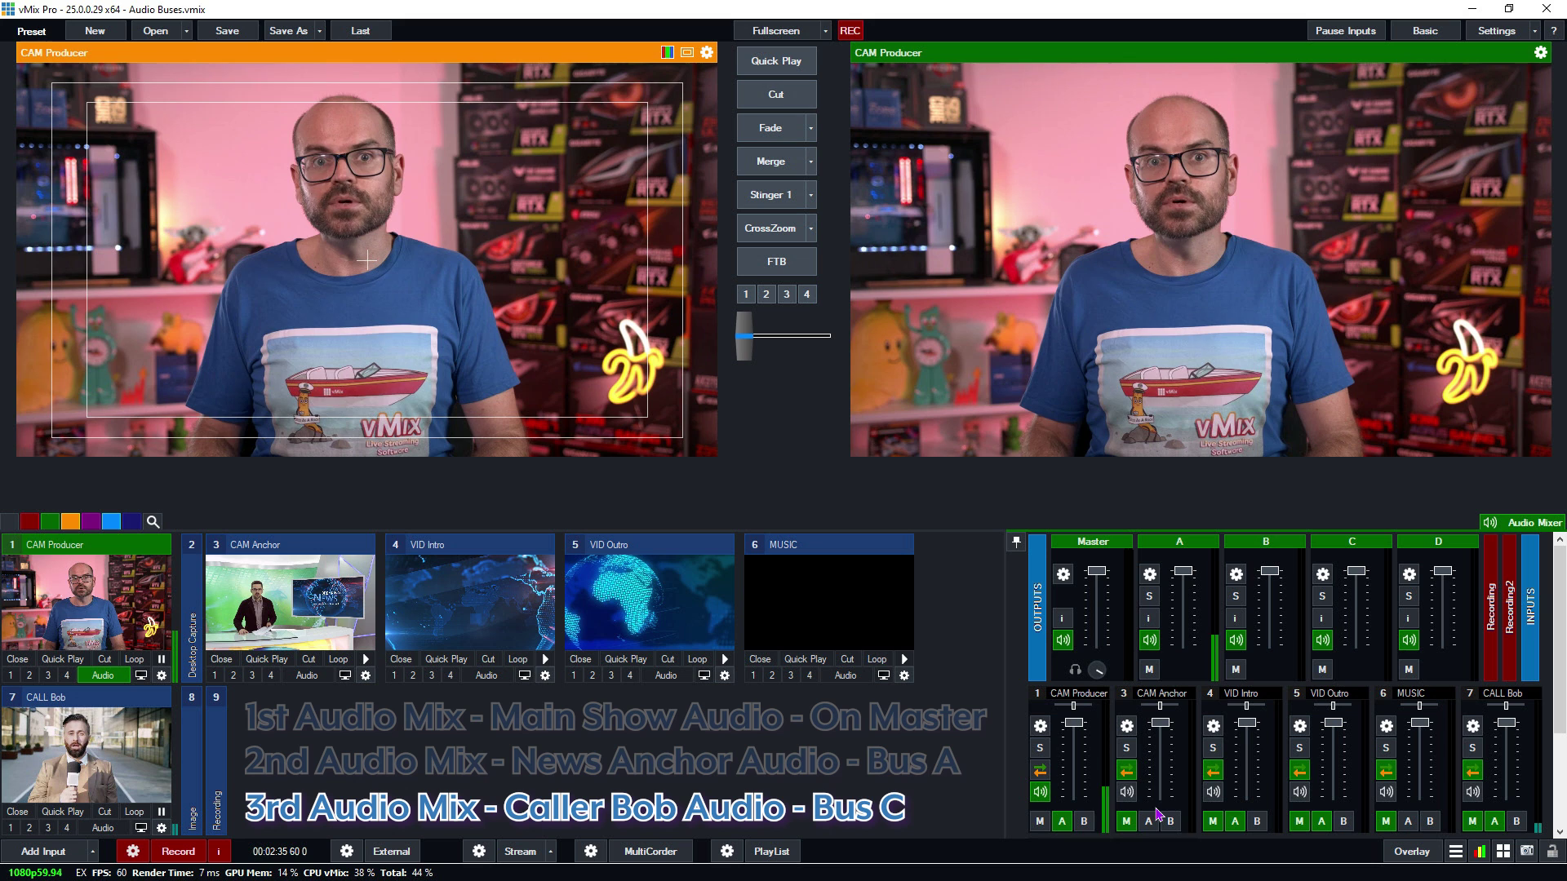
{"action": "left_click", "coordinate": [1172, 824]}
{"action": "left_click", "coordinate": [1125, 782]}
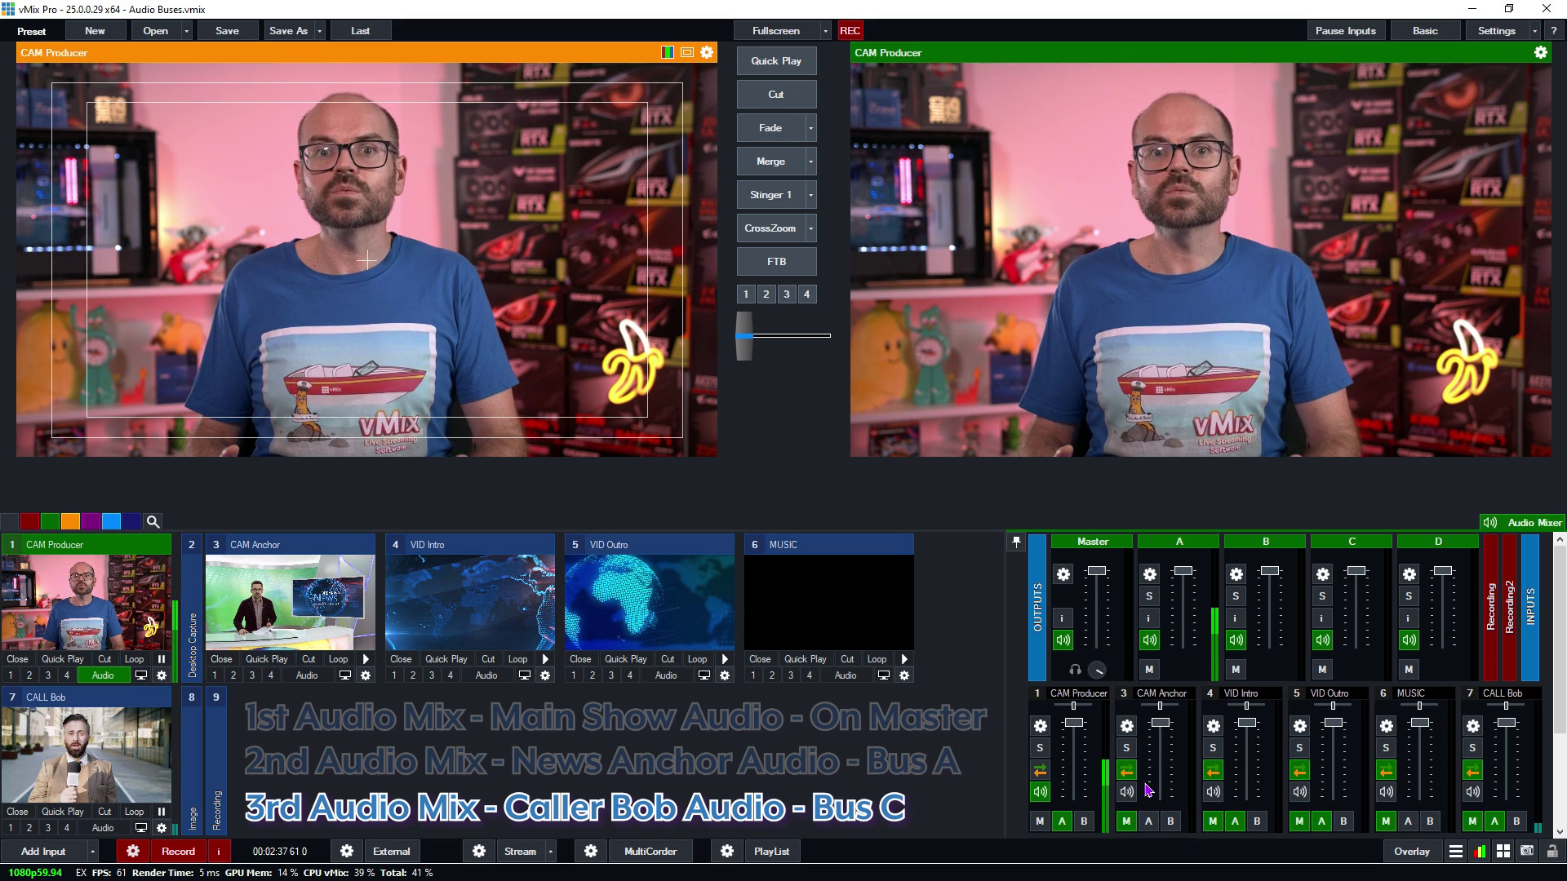
{"action": "left_click", "coordinate": [1085, 823]}
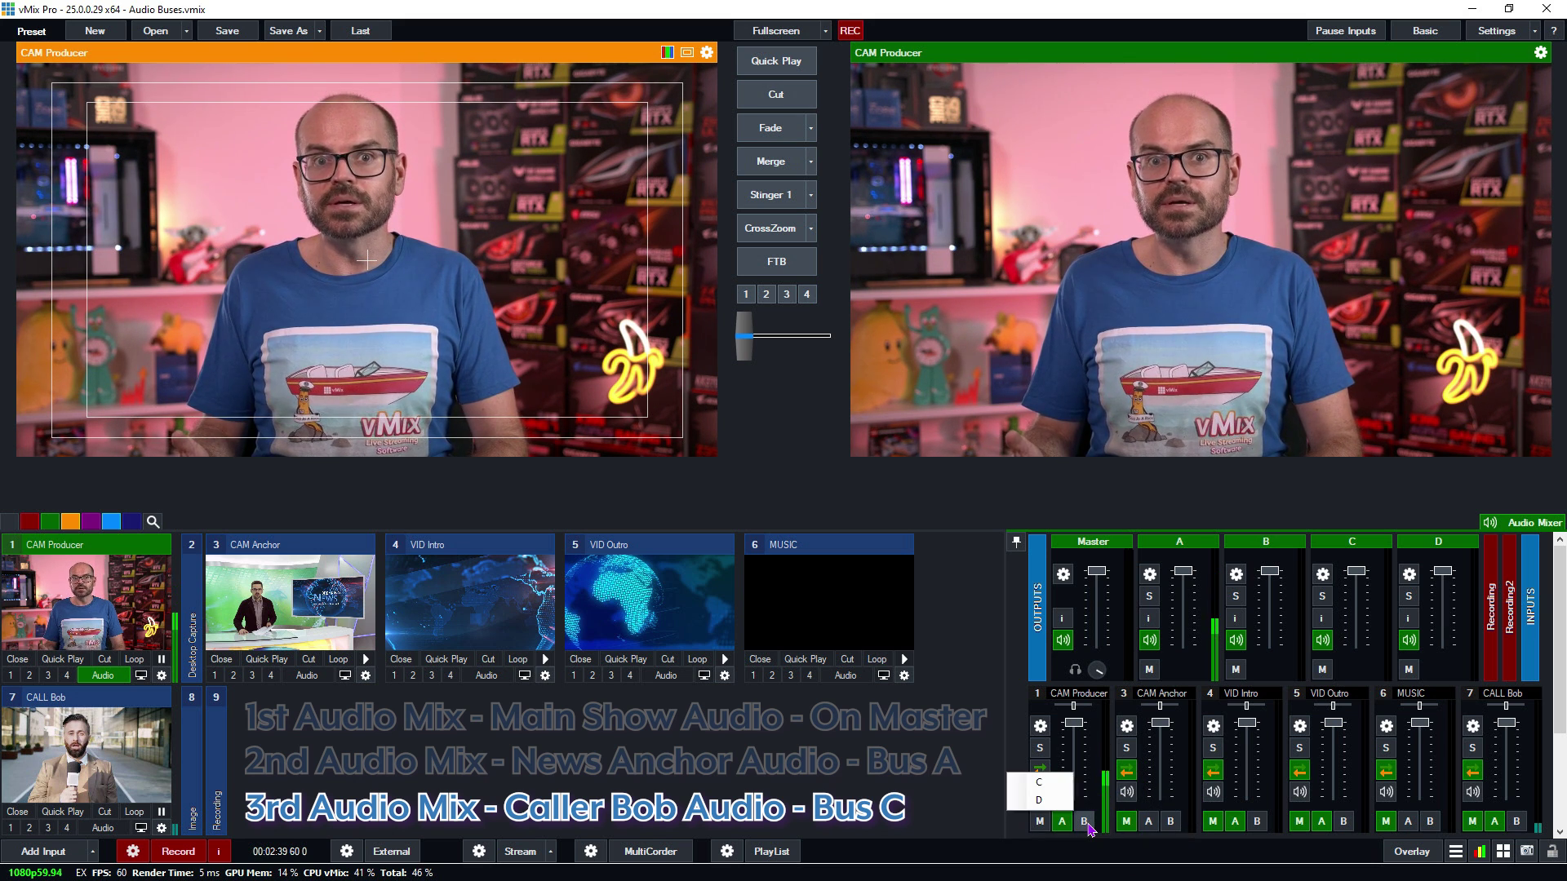
{"action": "left_click", "coordinate": [1040, 781]}
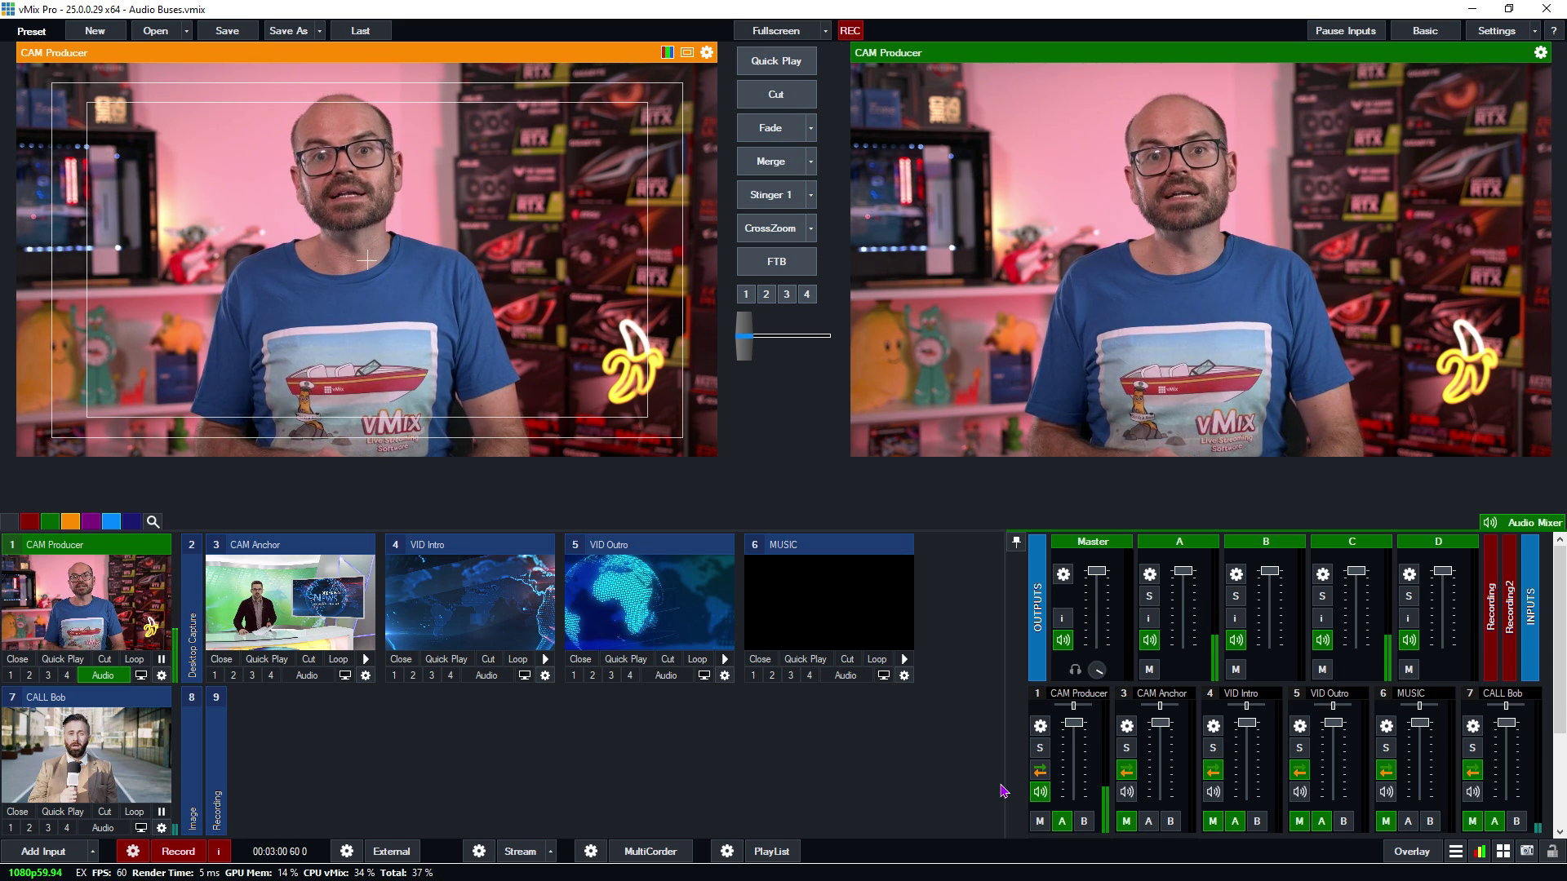
Try out bus A's solo and its send to Master, switching each back off.
{"action": "left_click", "coordinate": [1149, 597]}
{"action": "left_click", "coordinate": [1153, 601]}
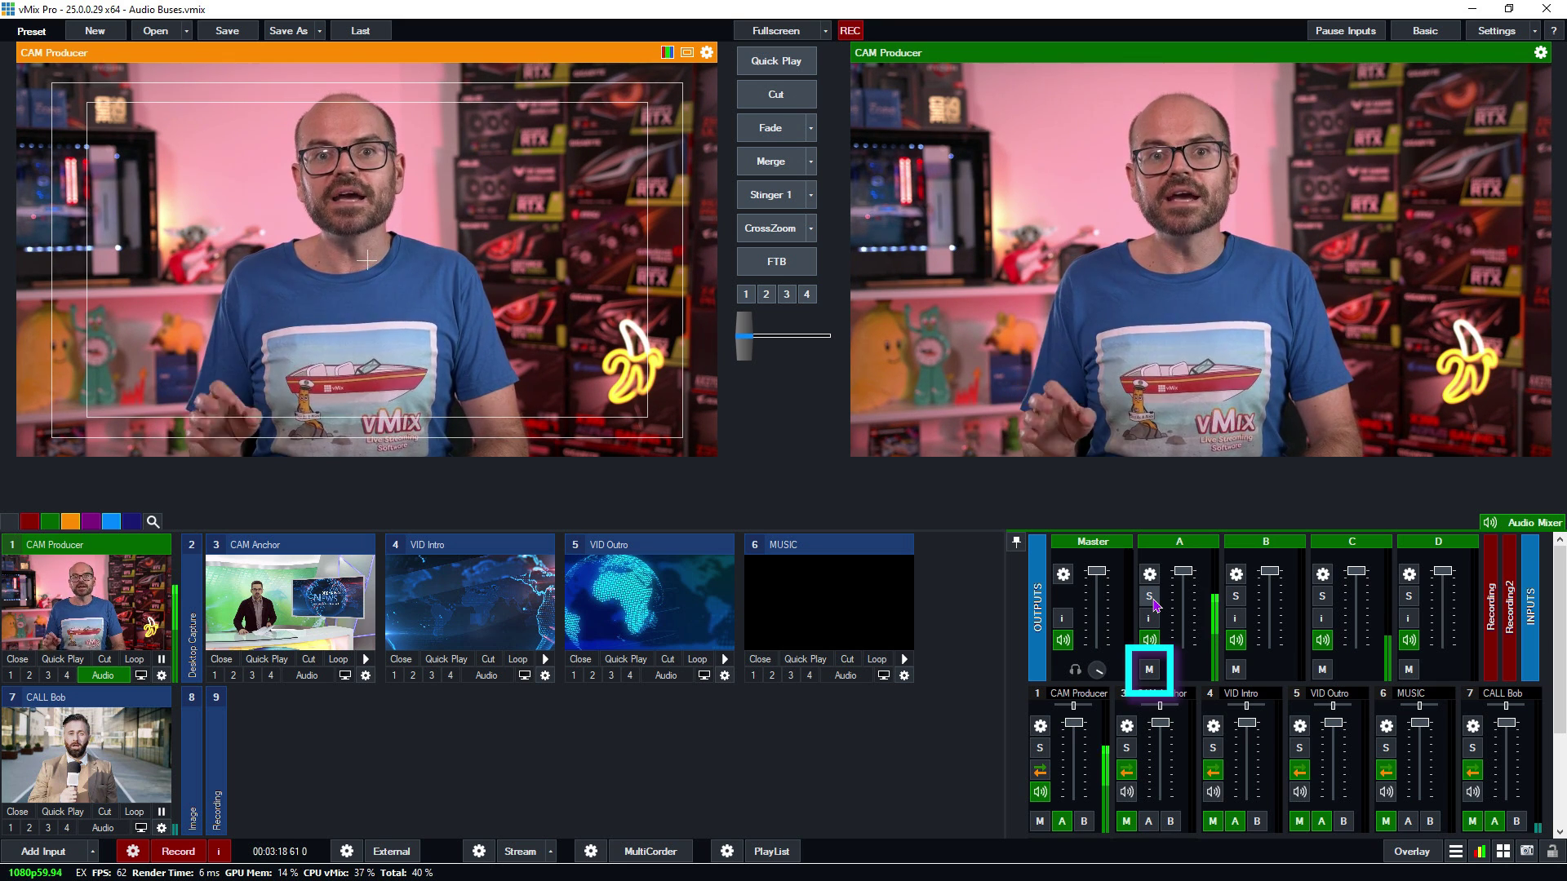
{"action": "left_click", "coordinate": [1151, 671]}
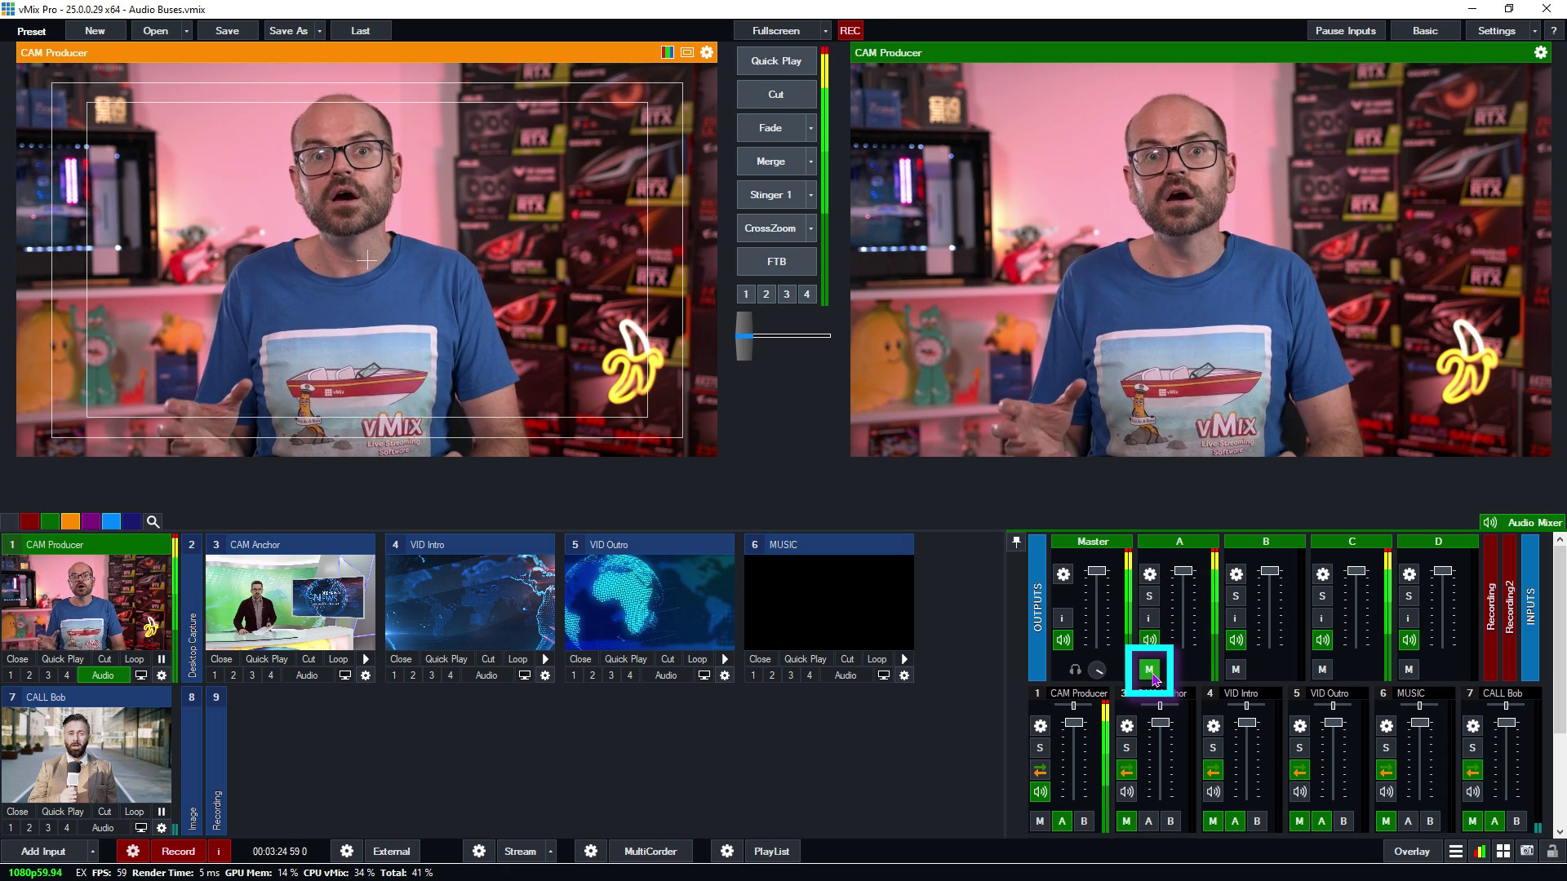
{"action": "left_click", "coordinate": [1151, 671]}
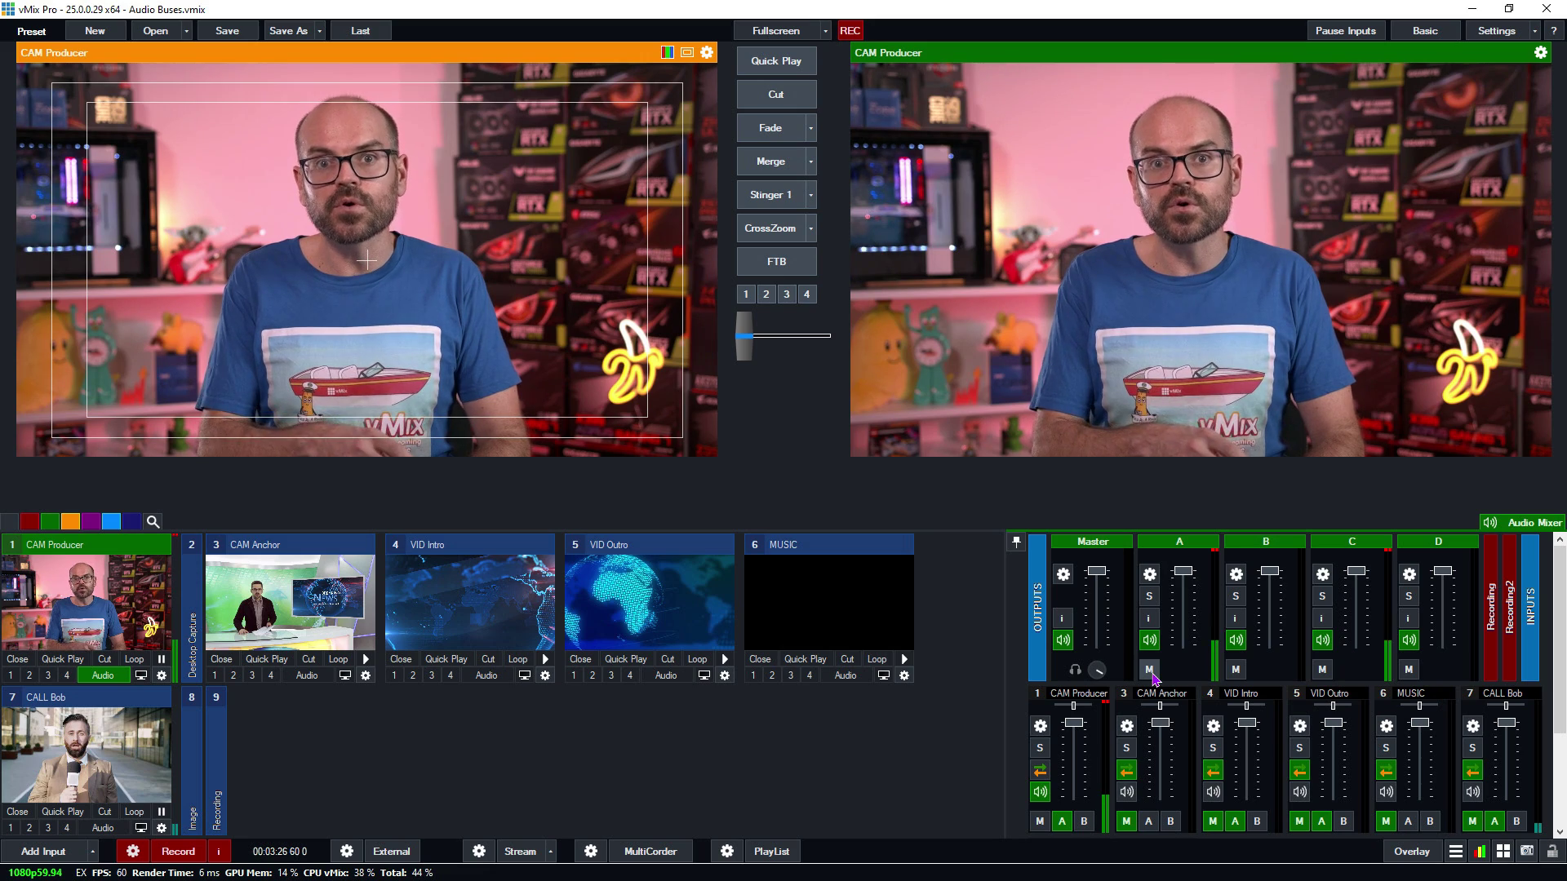
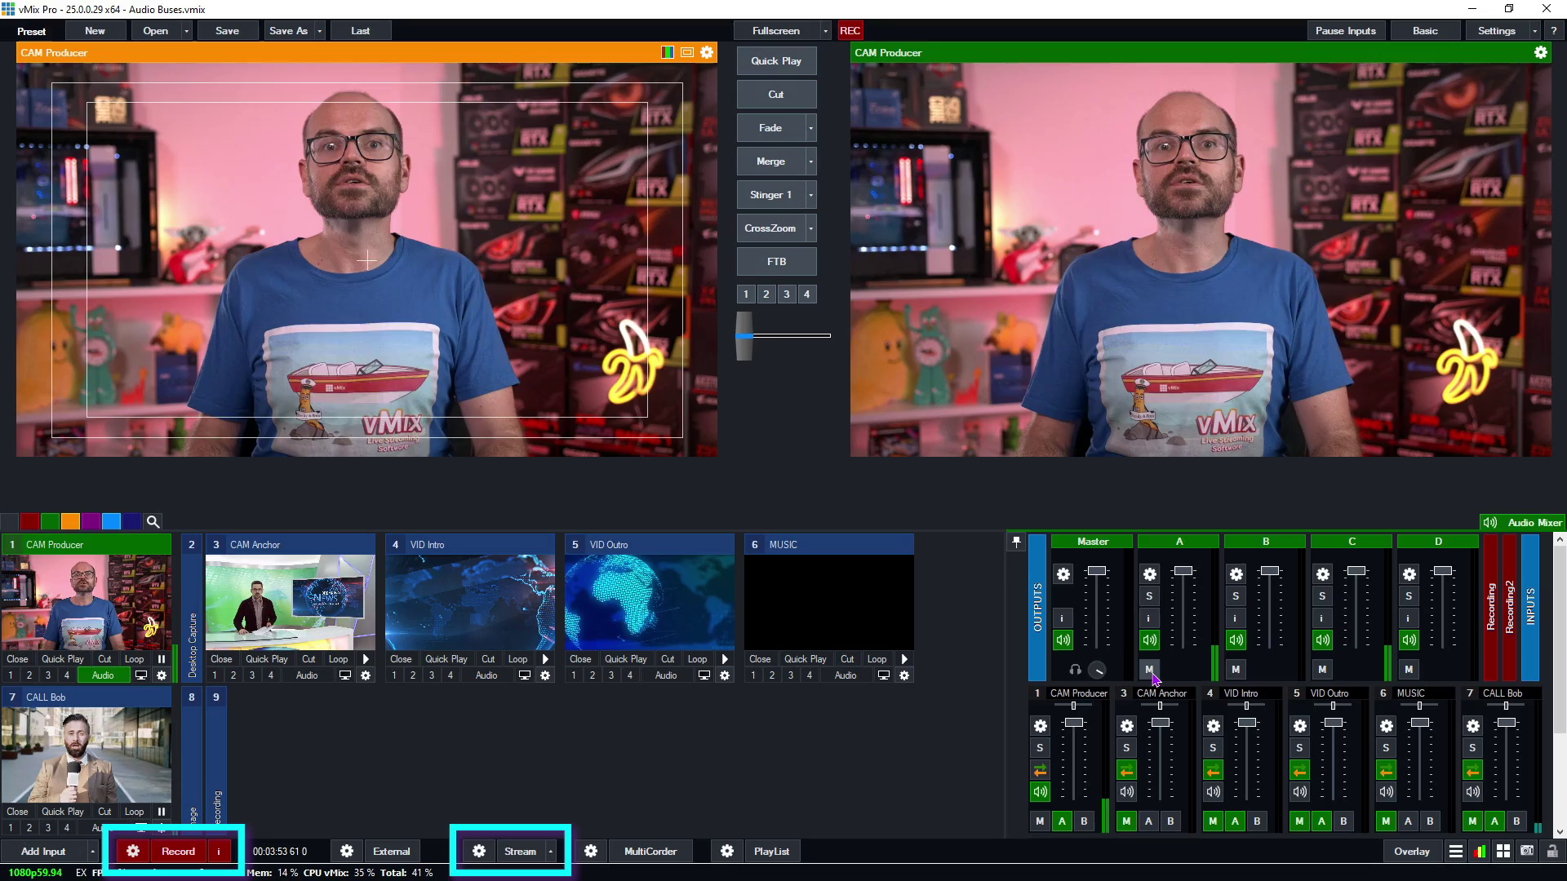
Select Master as the audio channels in the stream's quality settings and save the streaming settings.
{"action": "left_click", "coordinate": [479, 851]}
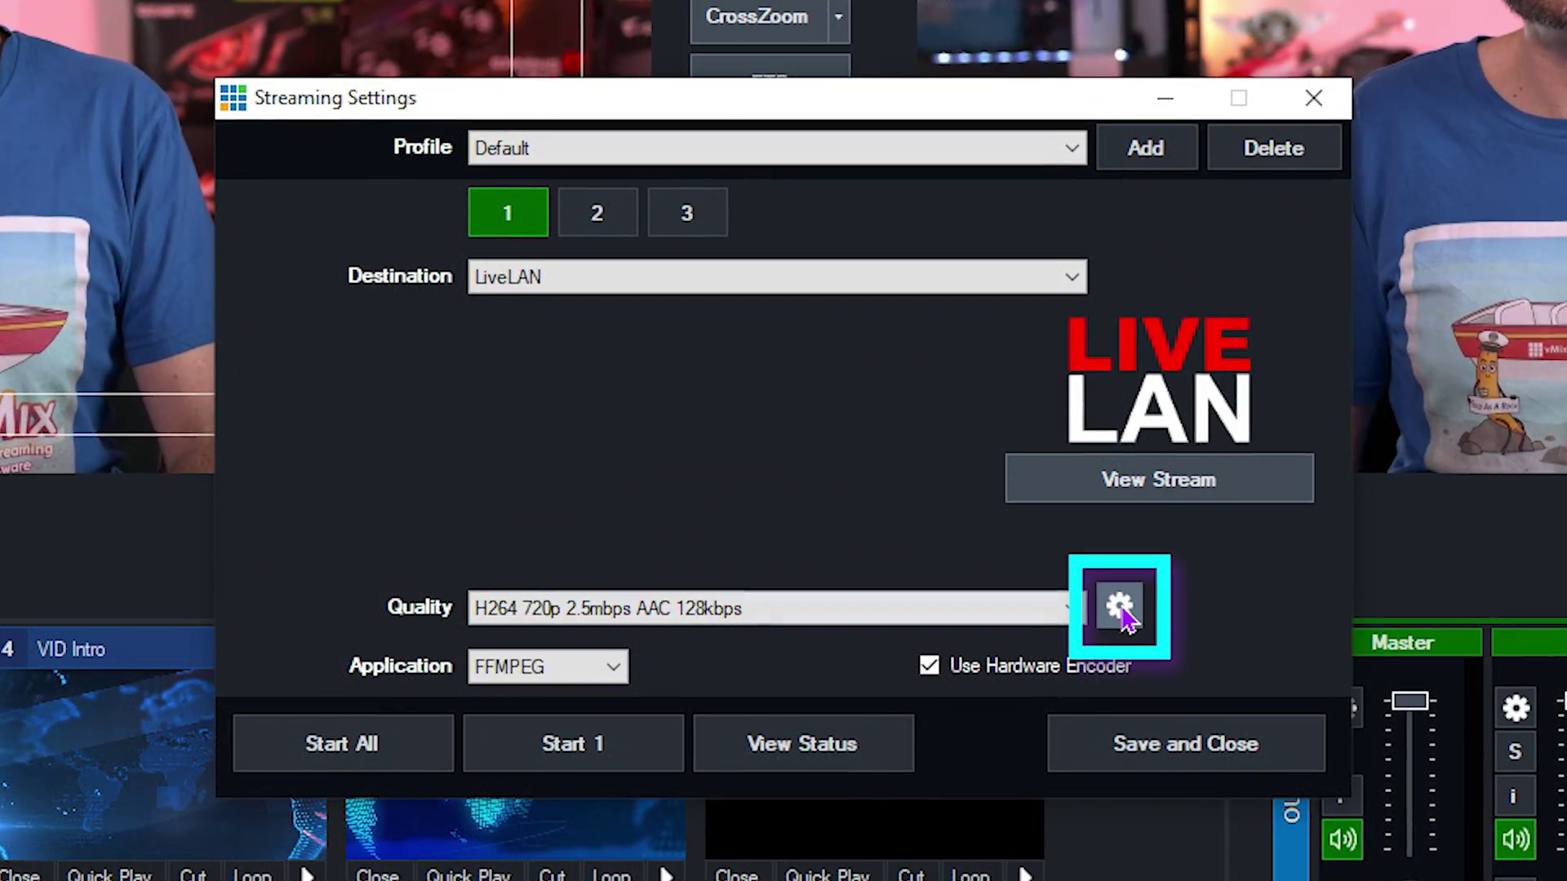
{"action": "left_click", "coordinate": [1108, 600]}
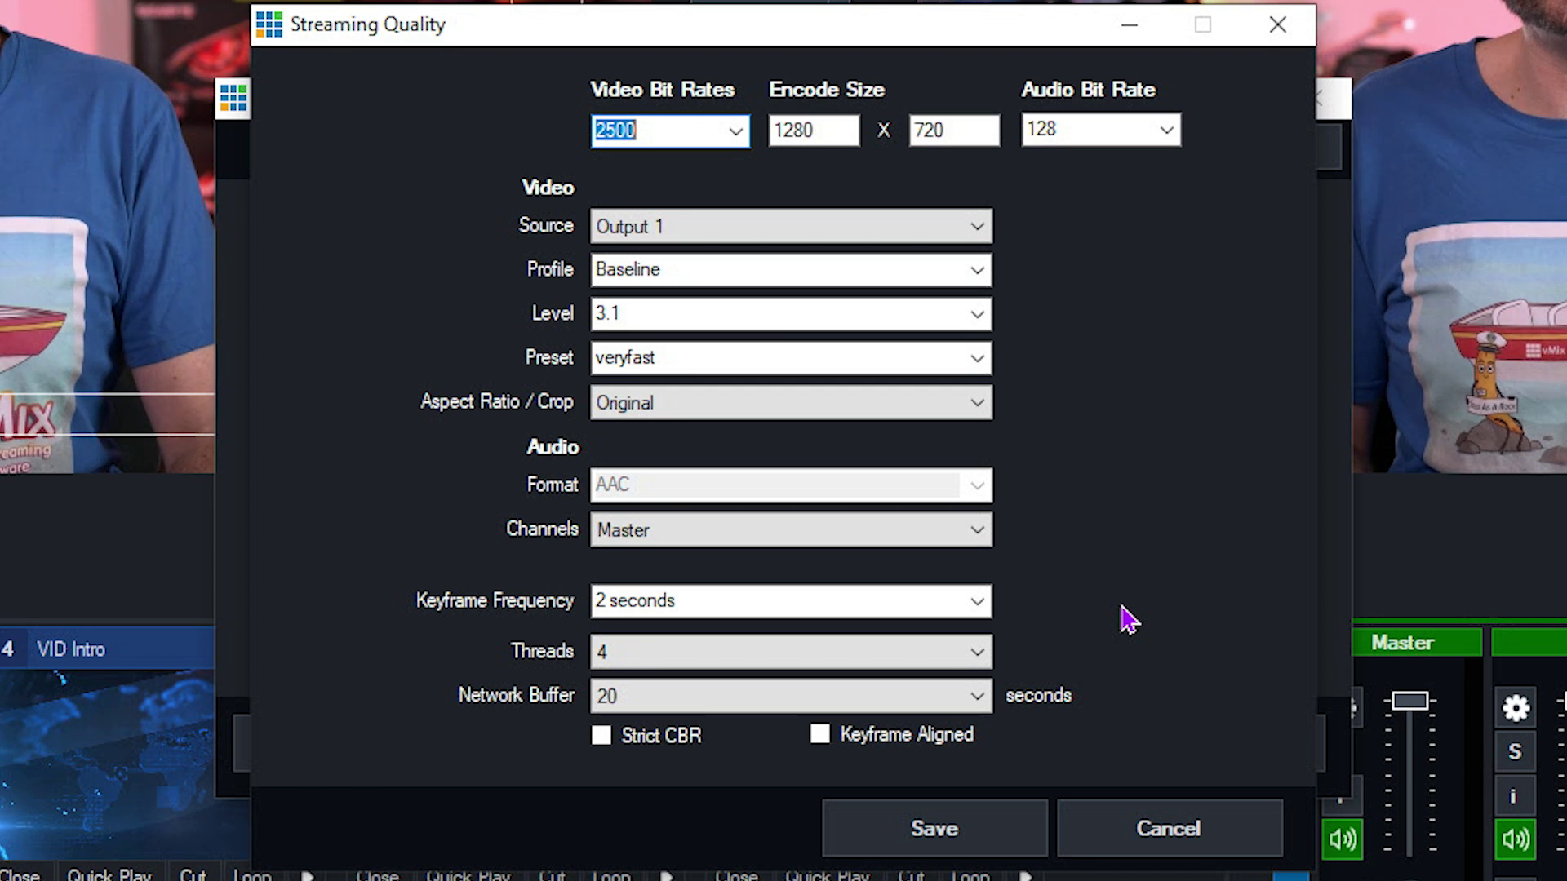
{"action": "left_click", "coordinate": [707, 540]}
{"action": "left_click", "coordinate": [1112, 577]}
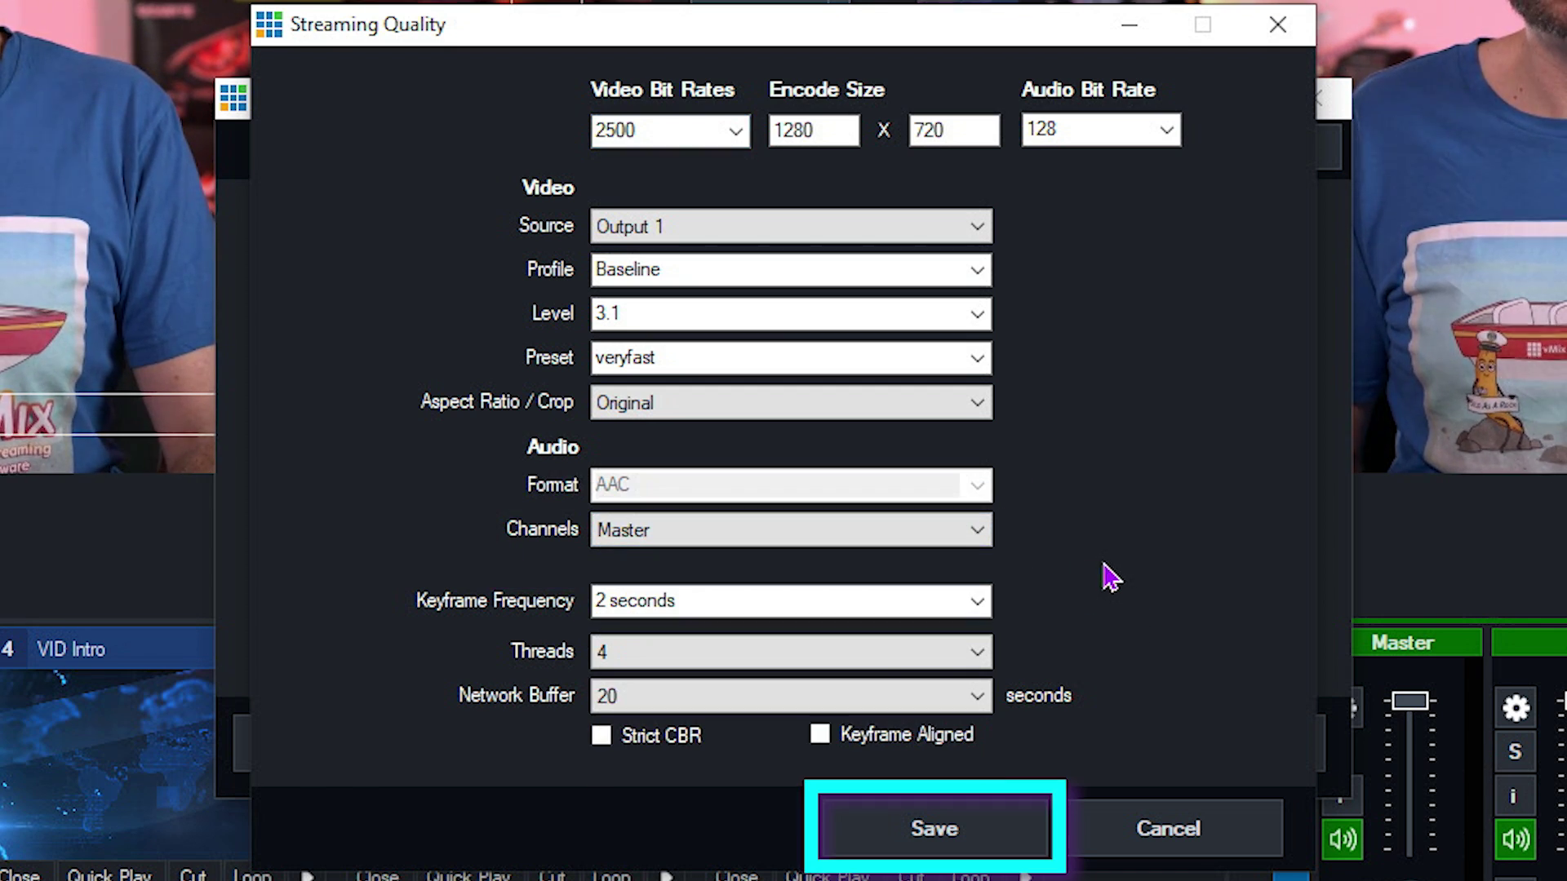
{"action": "left_click", "coordinate": [988, 830]}
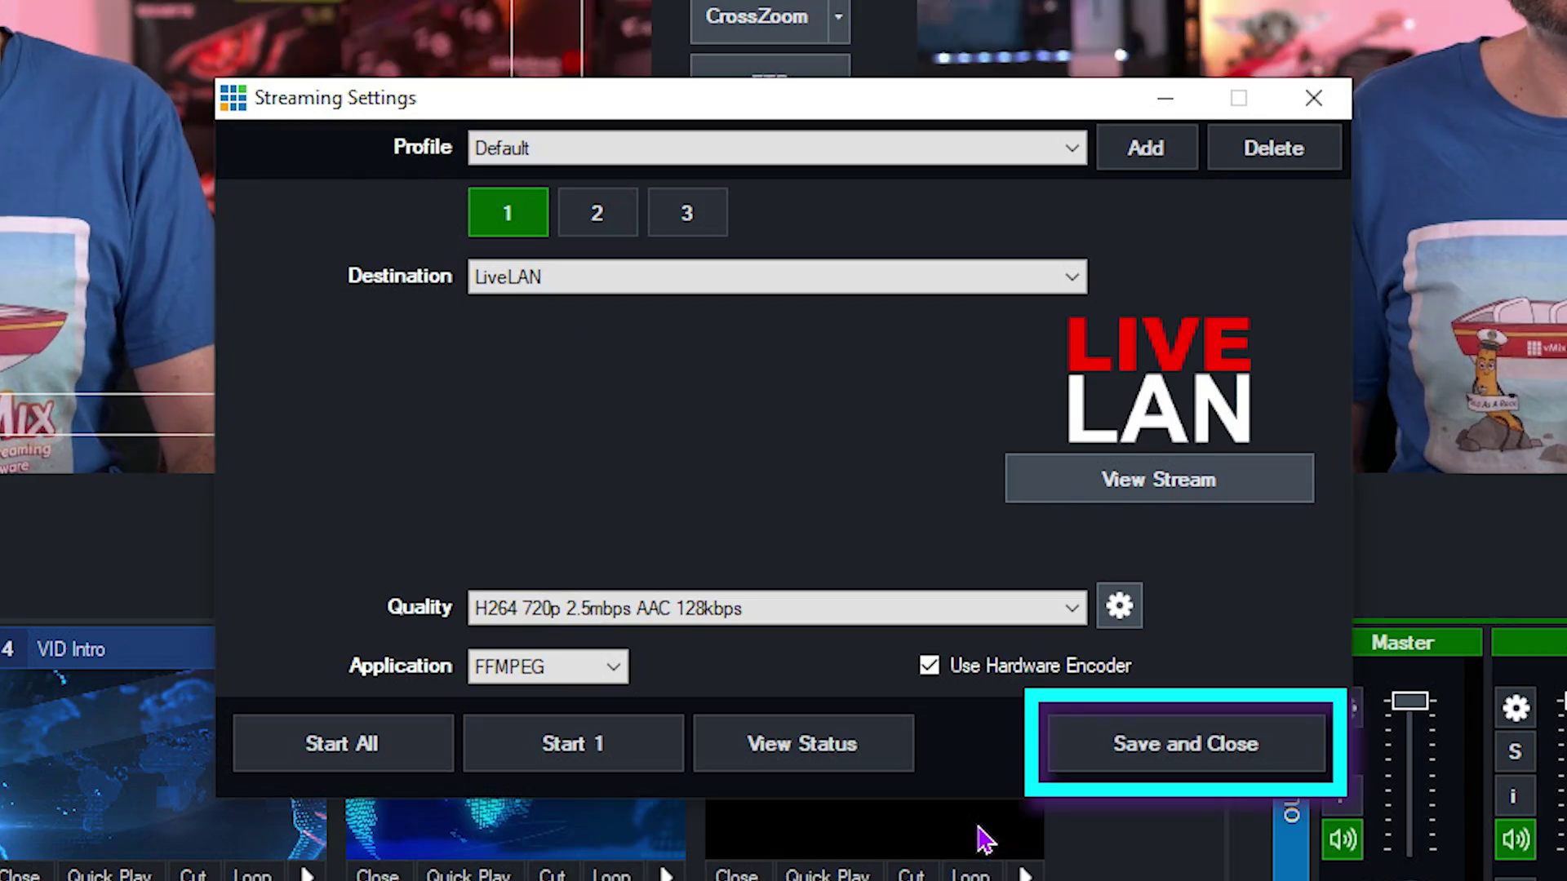
{"action": "left_click", "coordinate": [1152, 747]}
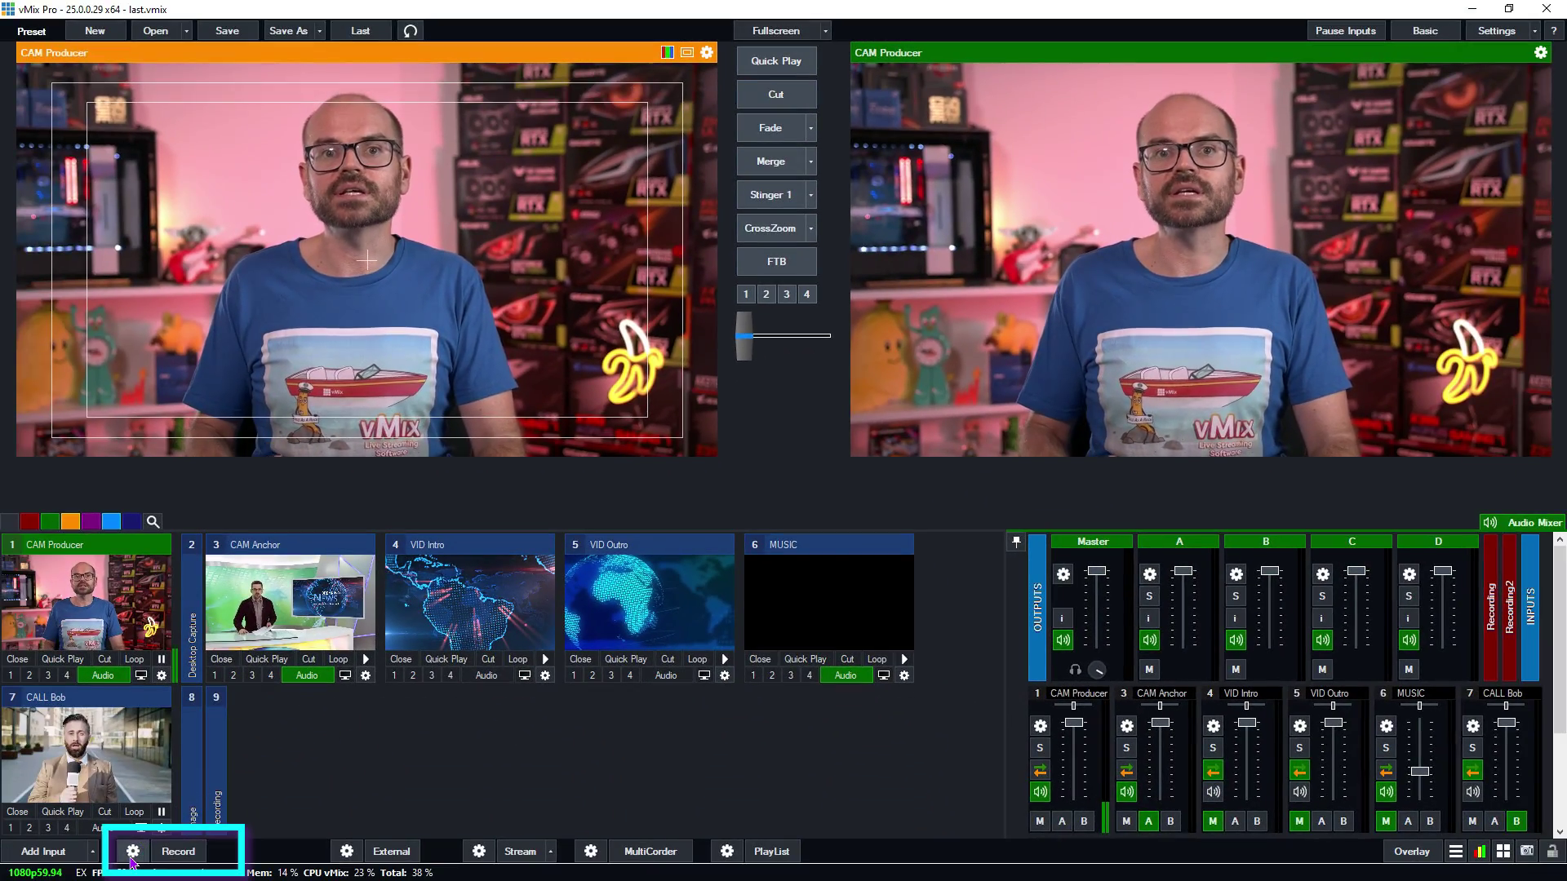
Set the audio source of recording 1 to Master in the recording setup and apply it.
{"action": "left_click", "coordinate": [132, 853]}
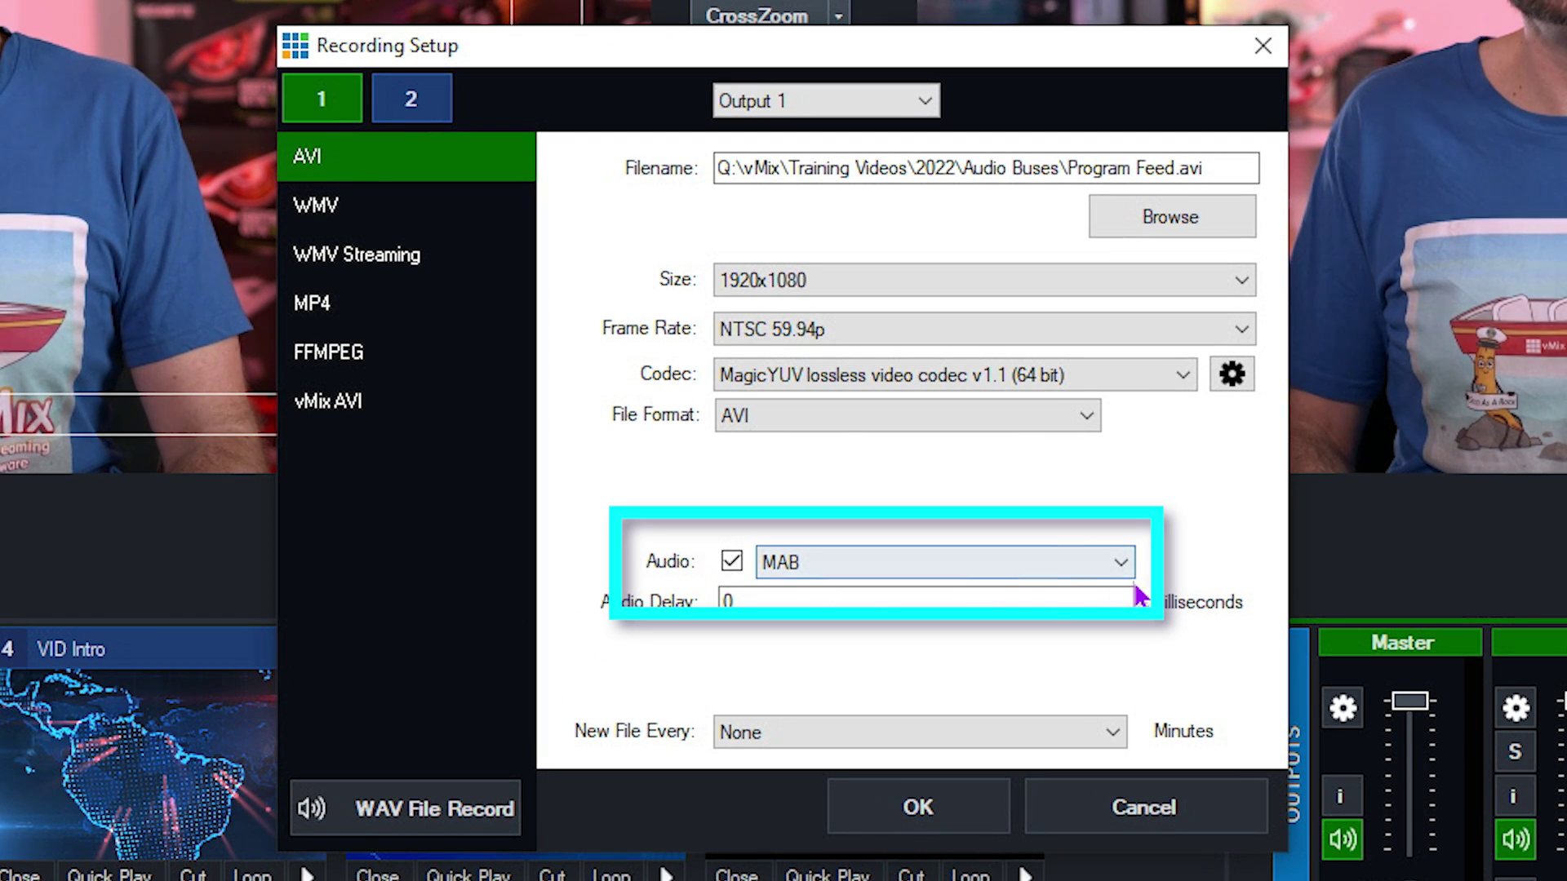
{"action": "left_click", "coordinate": [1120, 563]}
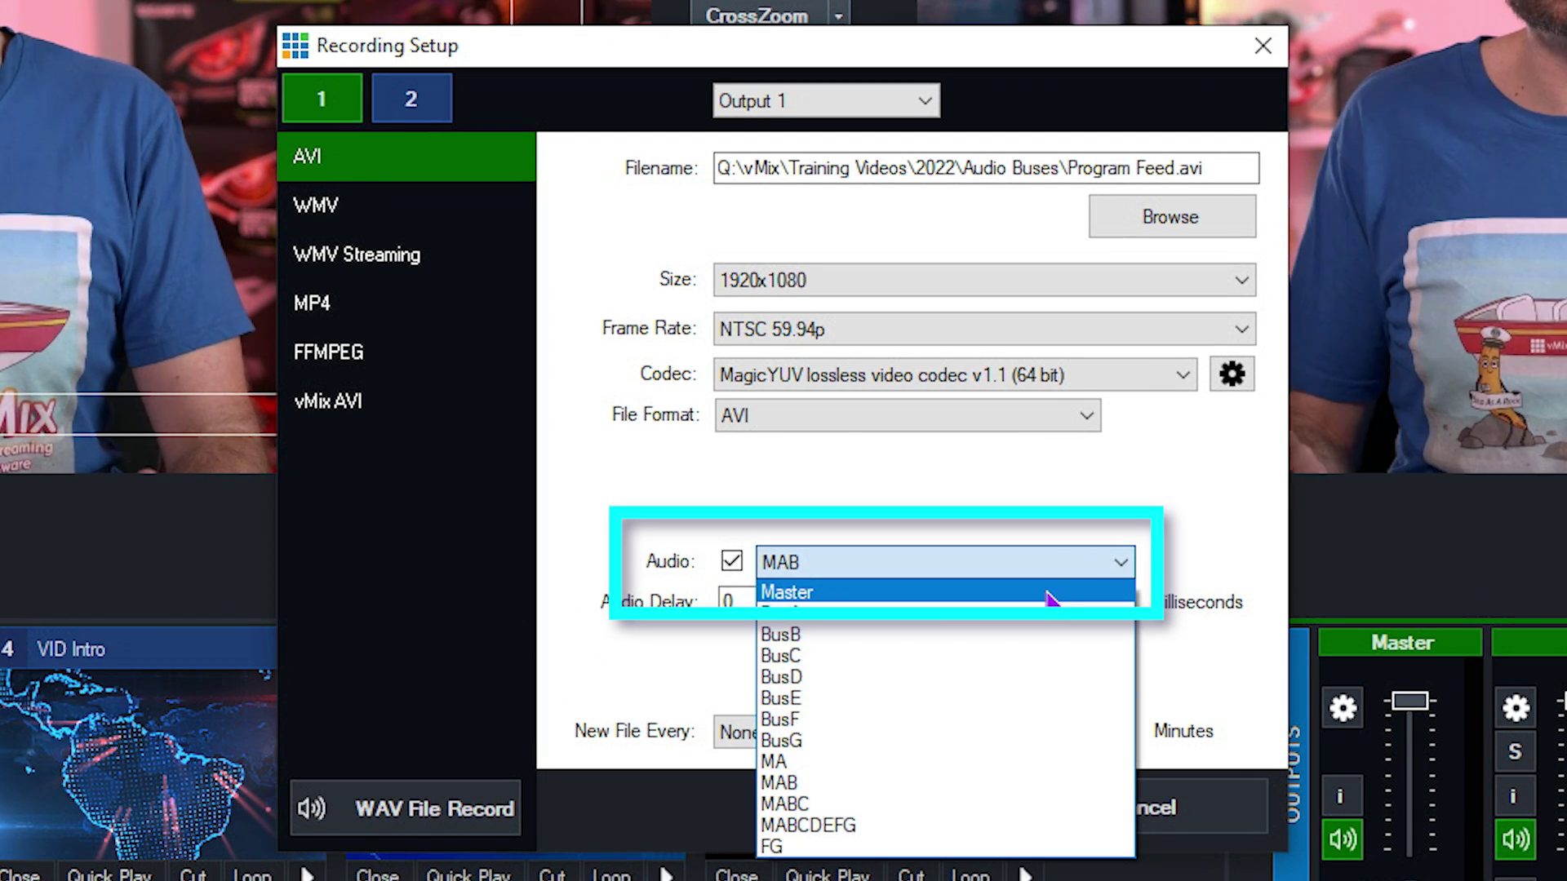
{"action": "left_click", "coordinate": [1047, 593]}
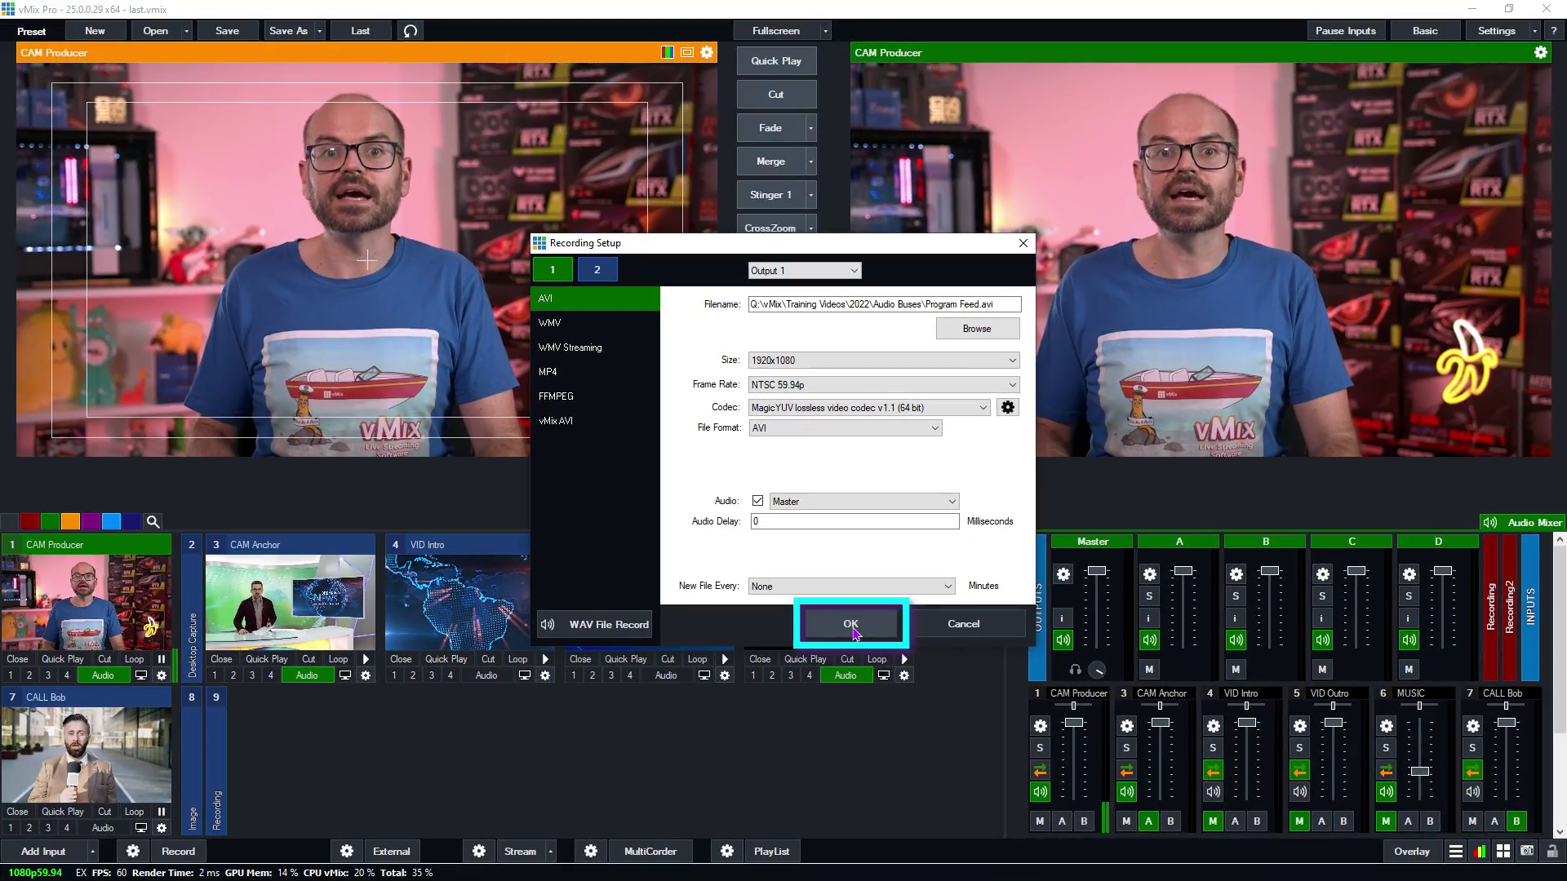
{"action": "left_click", "coordinate": [851, 626]}
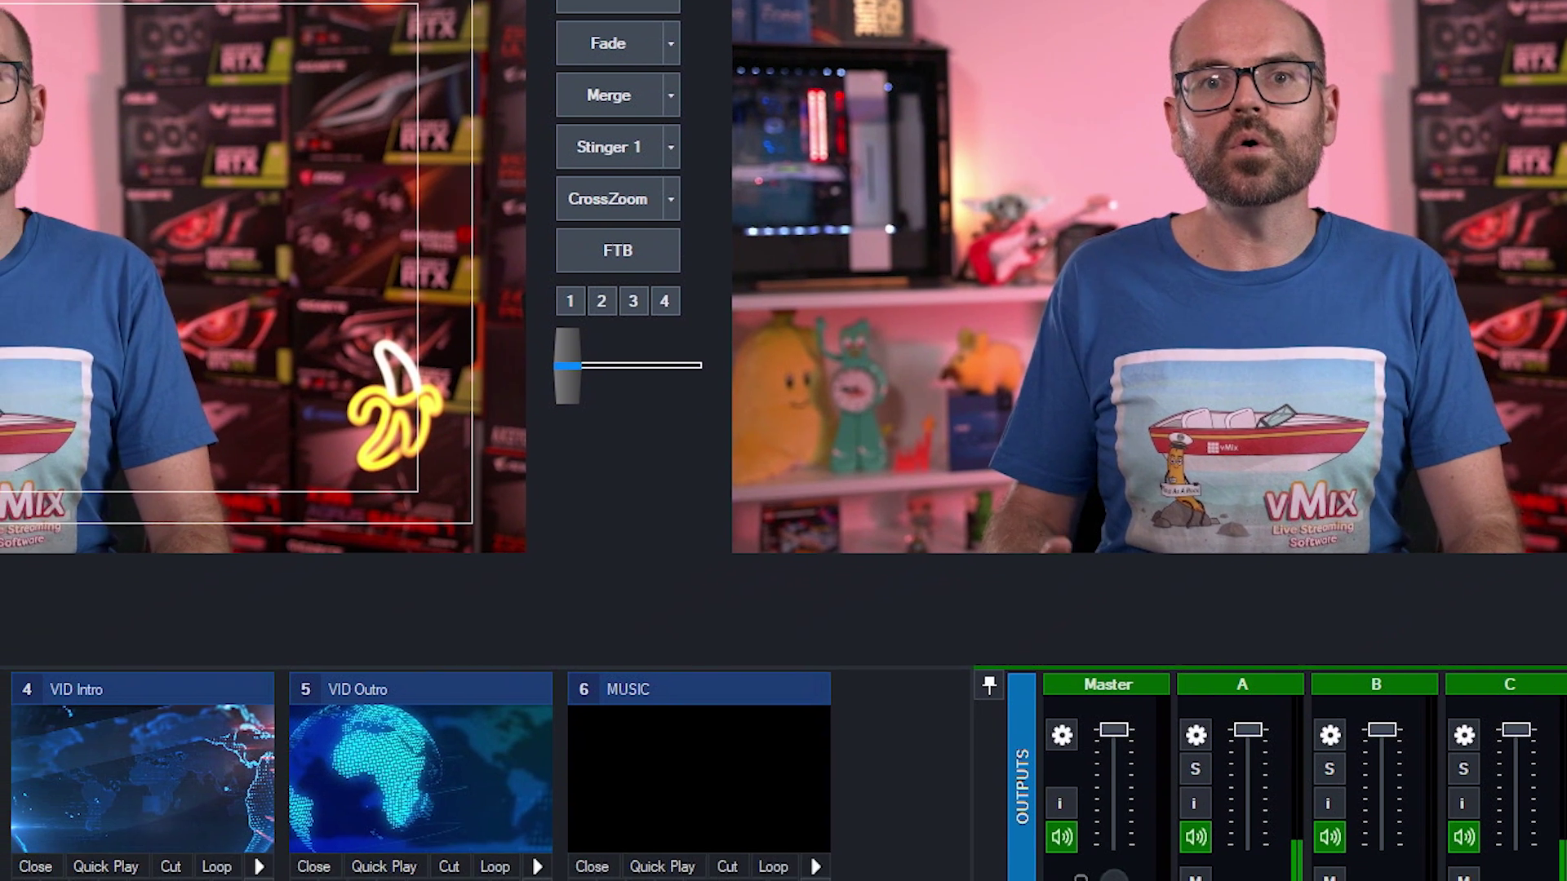
Assign bus A's audio output to the device U32J59x (NVIDIA High Definition Audio) and apply the settings.
{"action": "left_click", "coordinate": [1474, 38]}
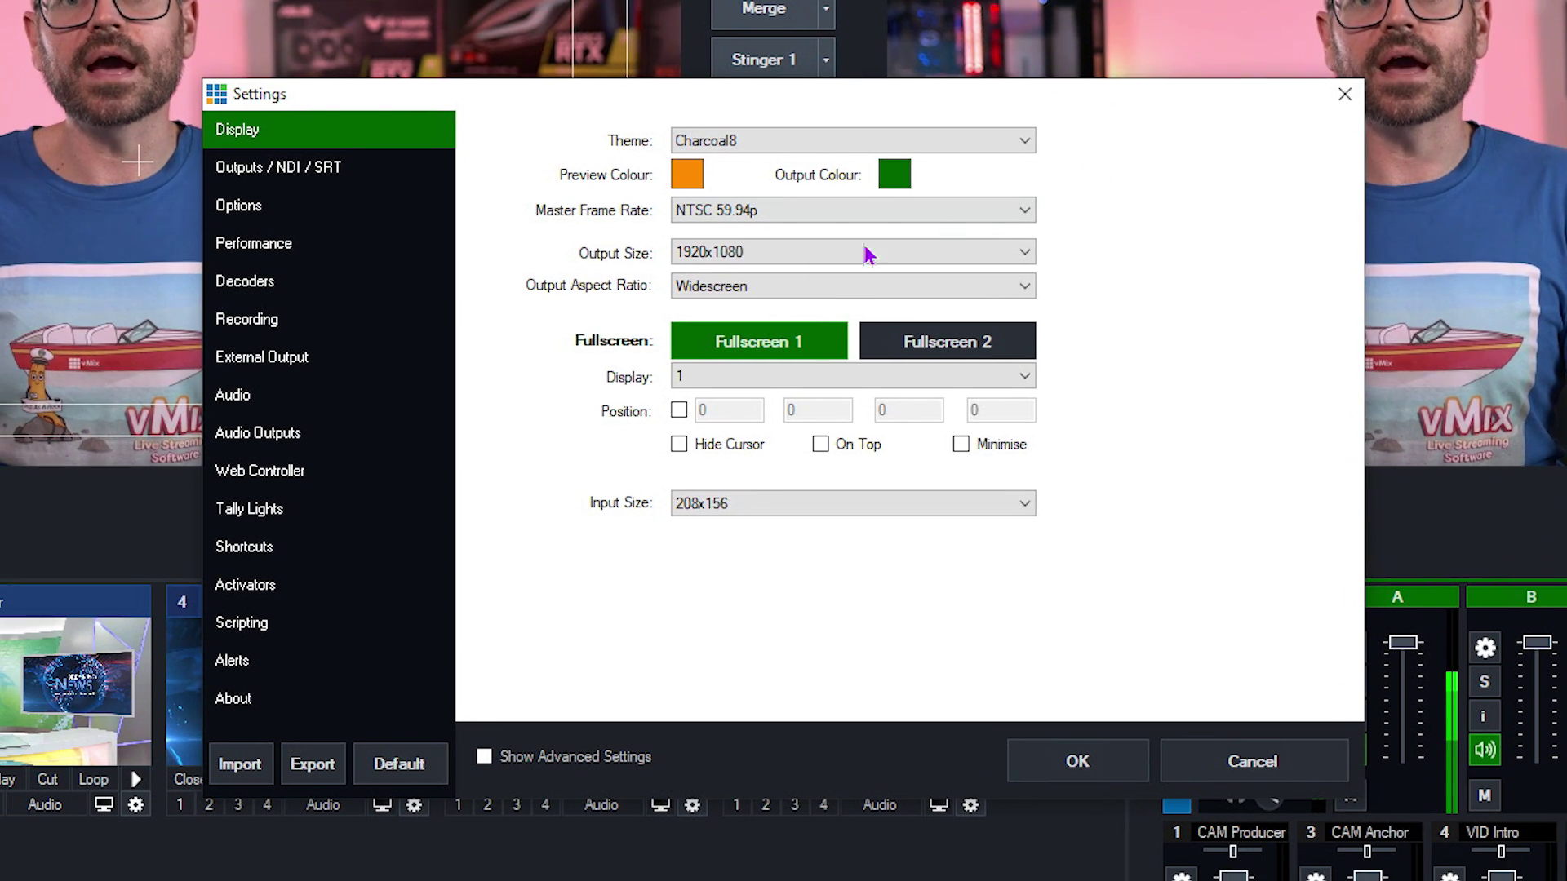
{"action": "left_click", "coordinate": [232, 434]}
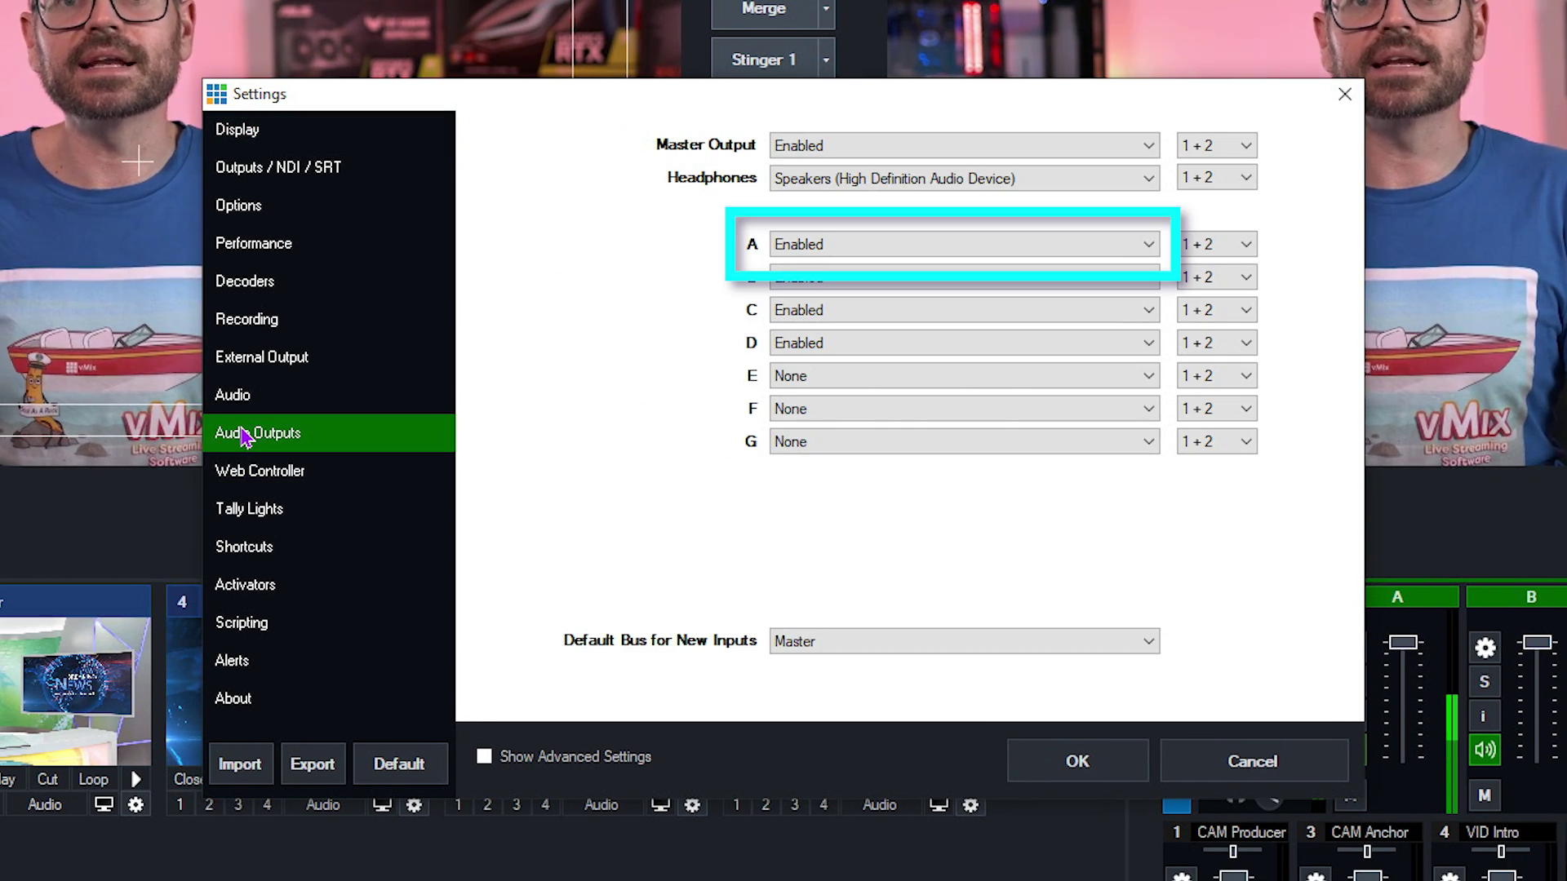
{"action": "left_click", "coordinate": [1091, 247]}
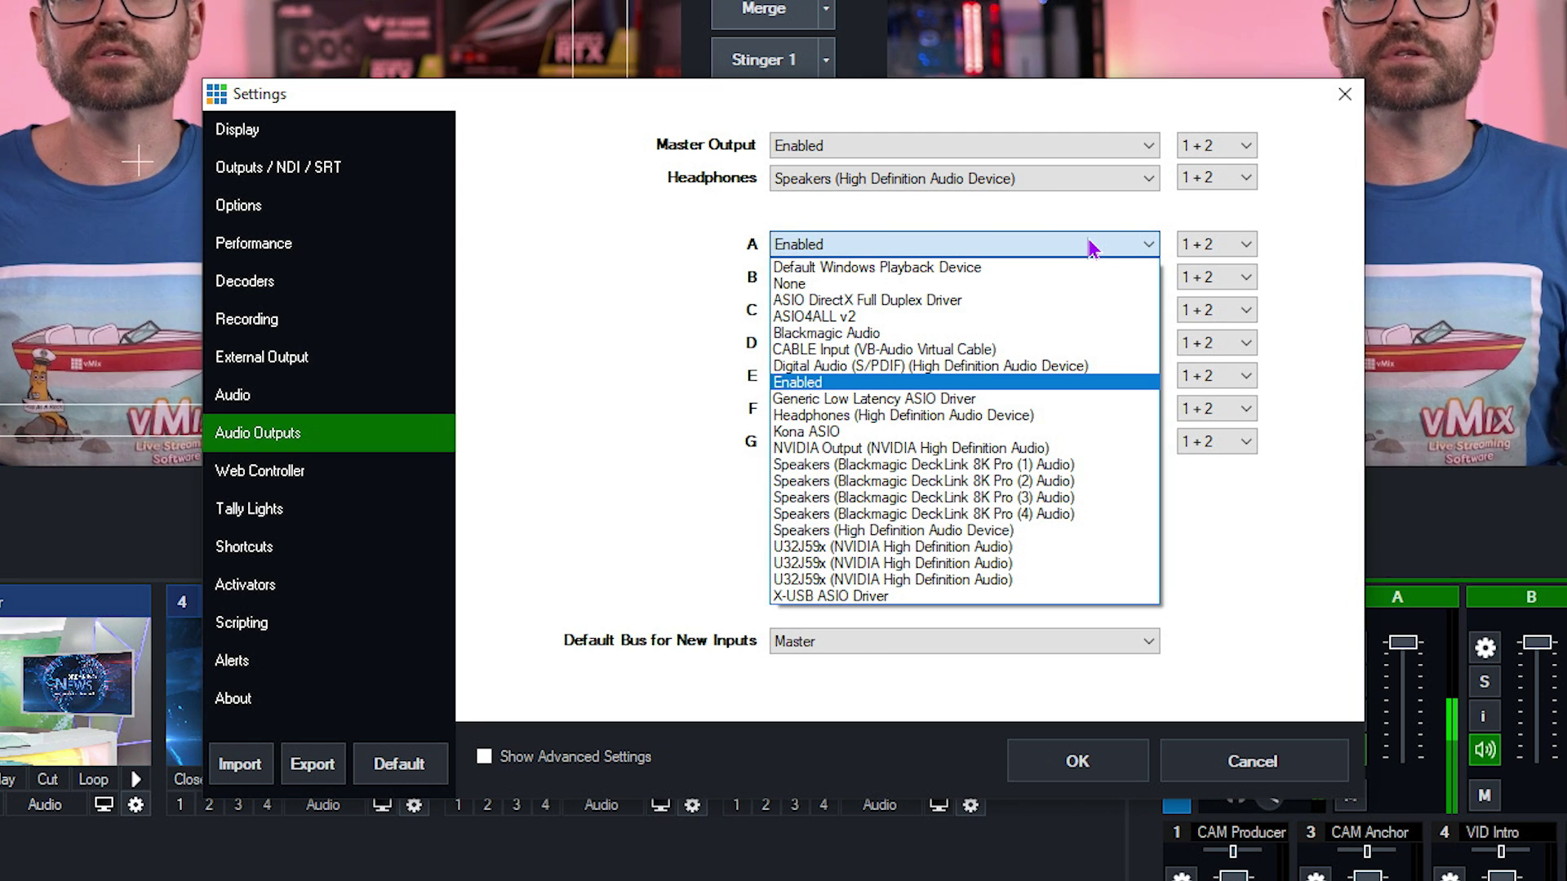
{"action": "left_click", "coordinate": [914, 547]}
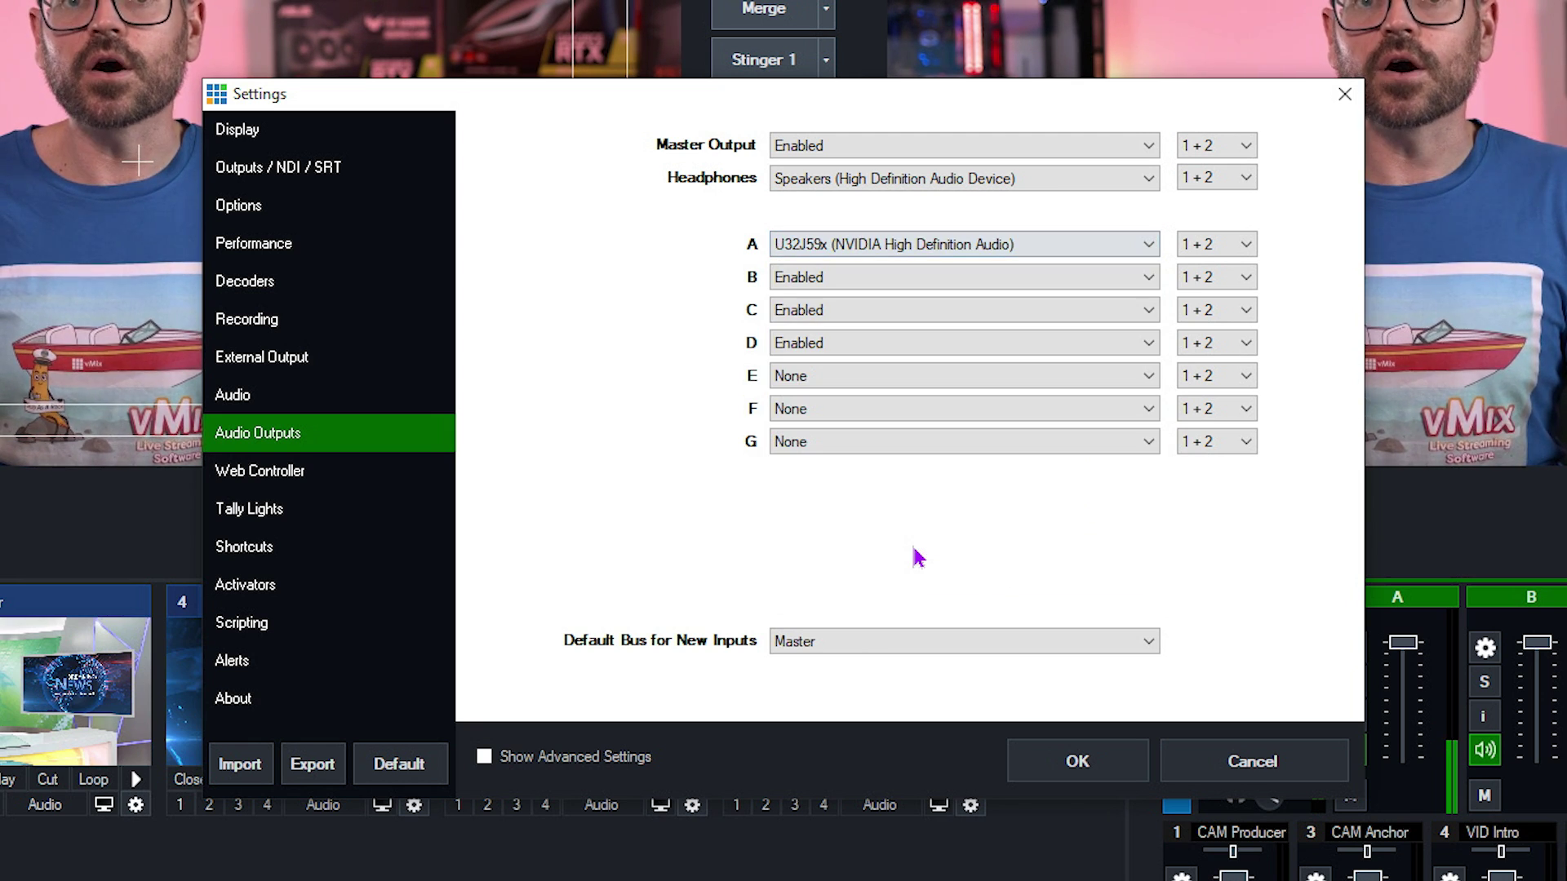
{"action": "left_click", "coordinate": [1077, 767]}
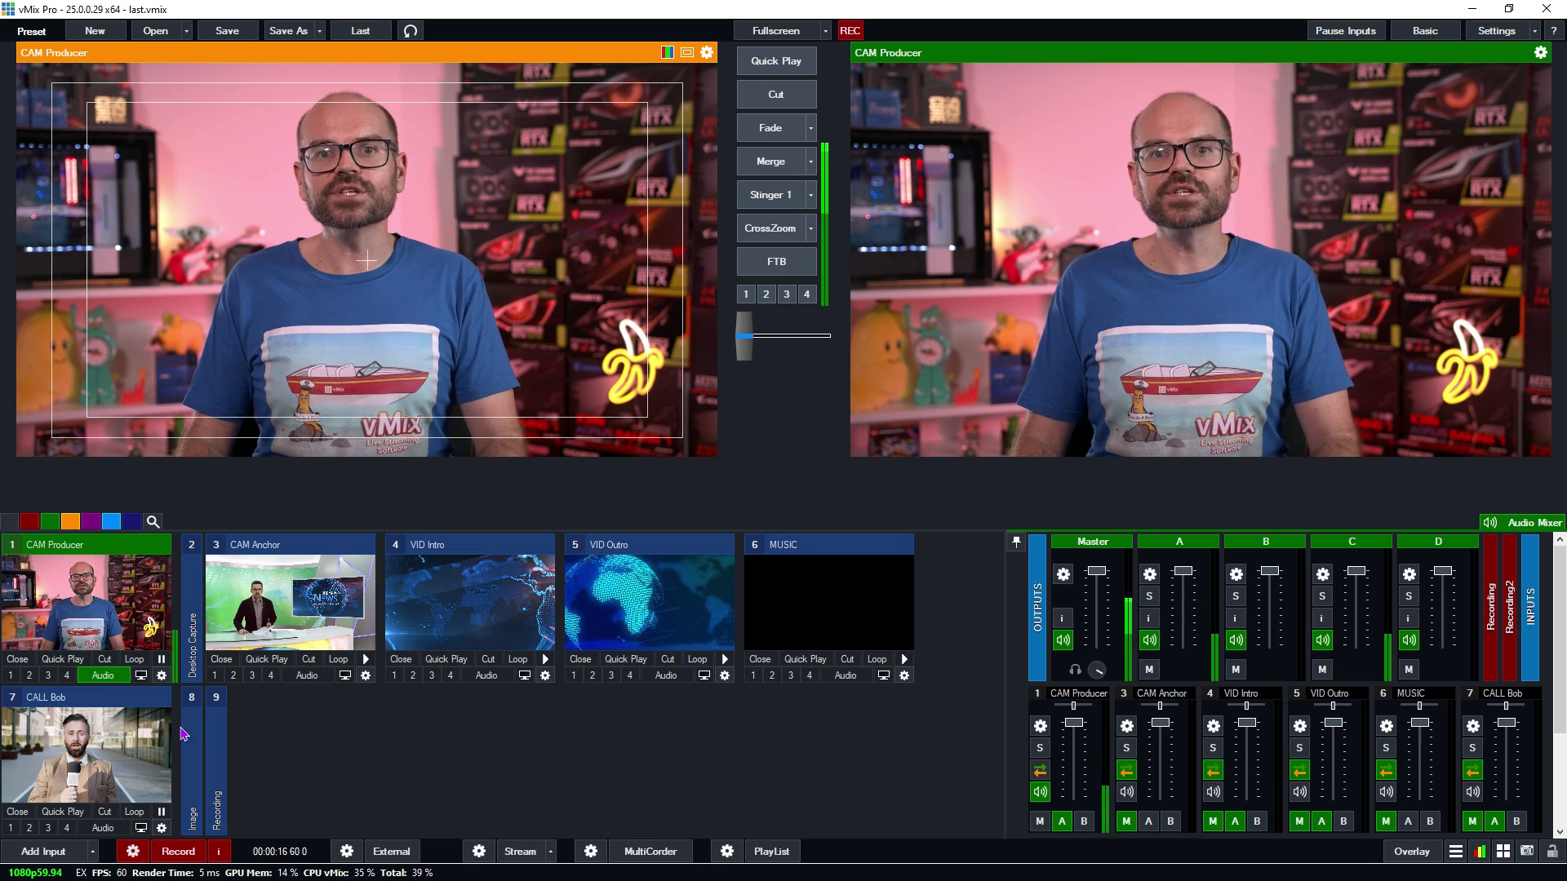
Set the return audio source of the remote caller input to Bus C.
{"action": "right_click", "coordinate": [125, 744]}
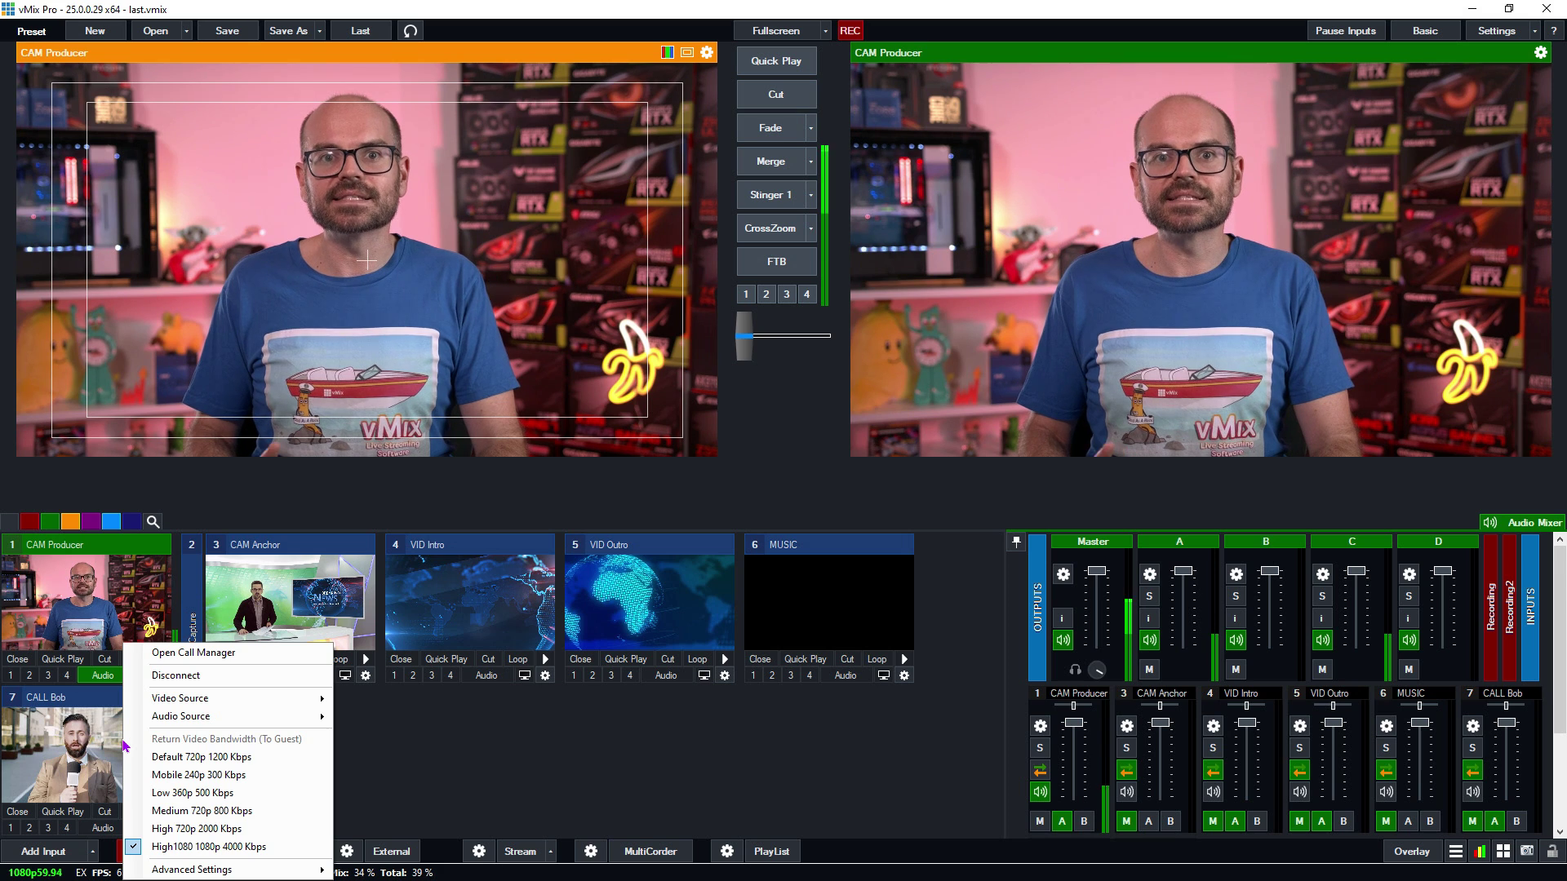
{"action": "mouse_move", "coordinate": [269, 716]}
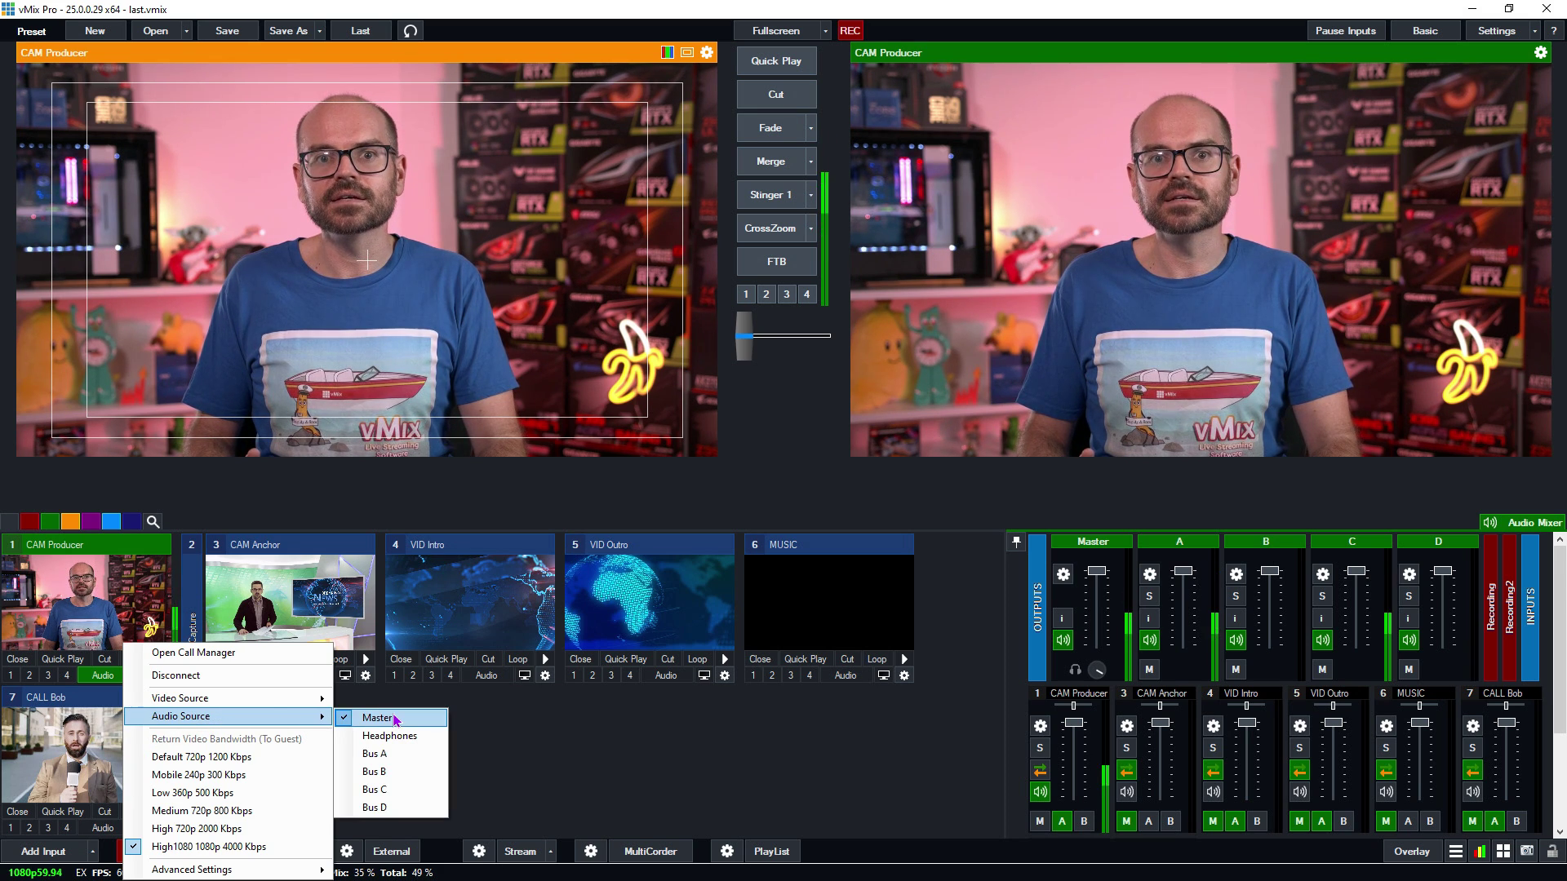
{"action": "left_click", "coordinate": [403, 789]}
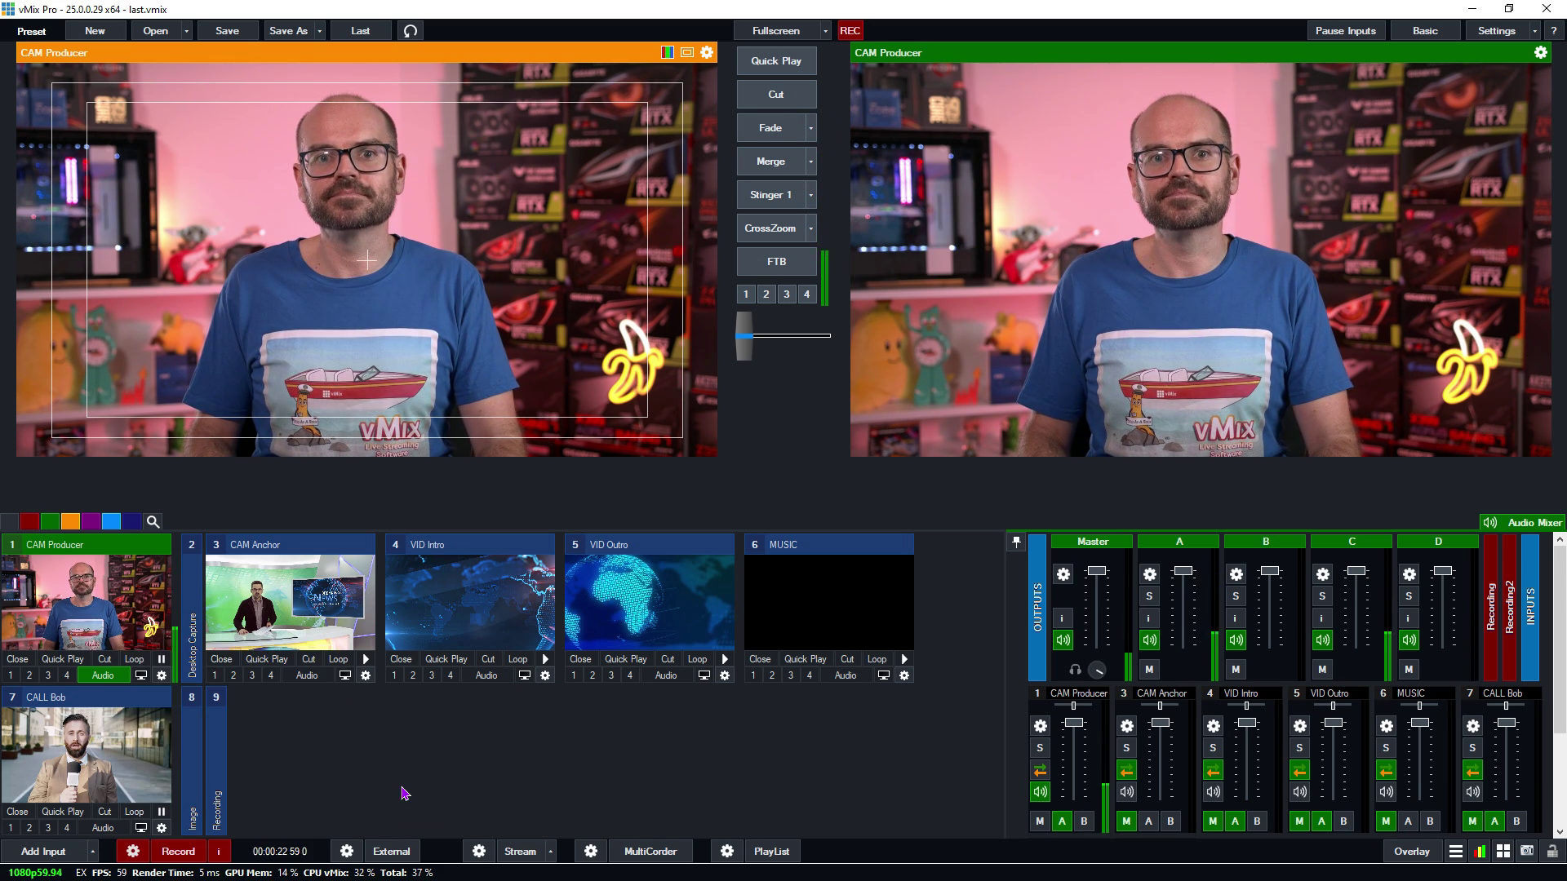
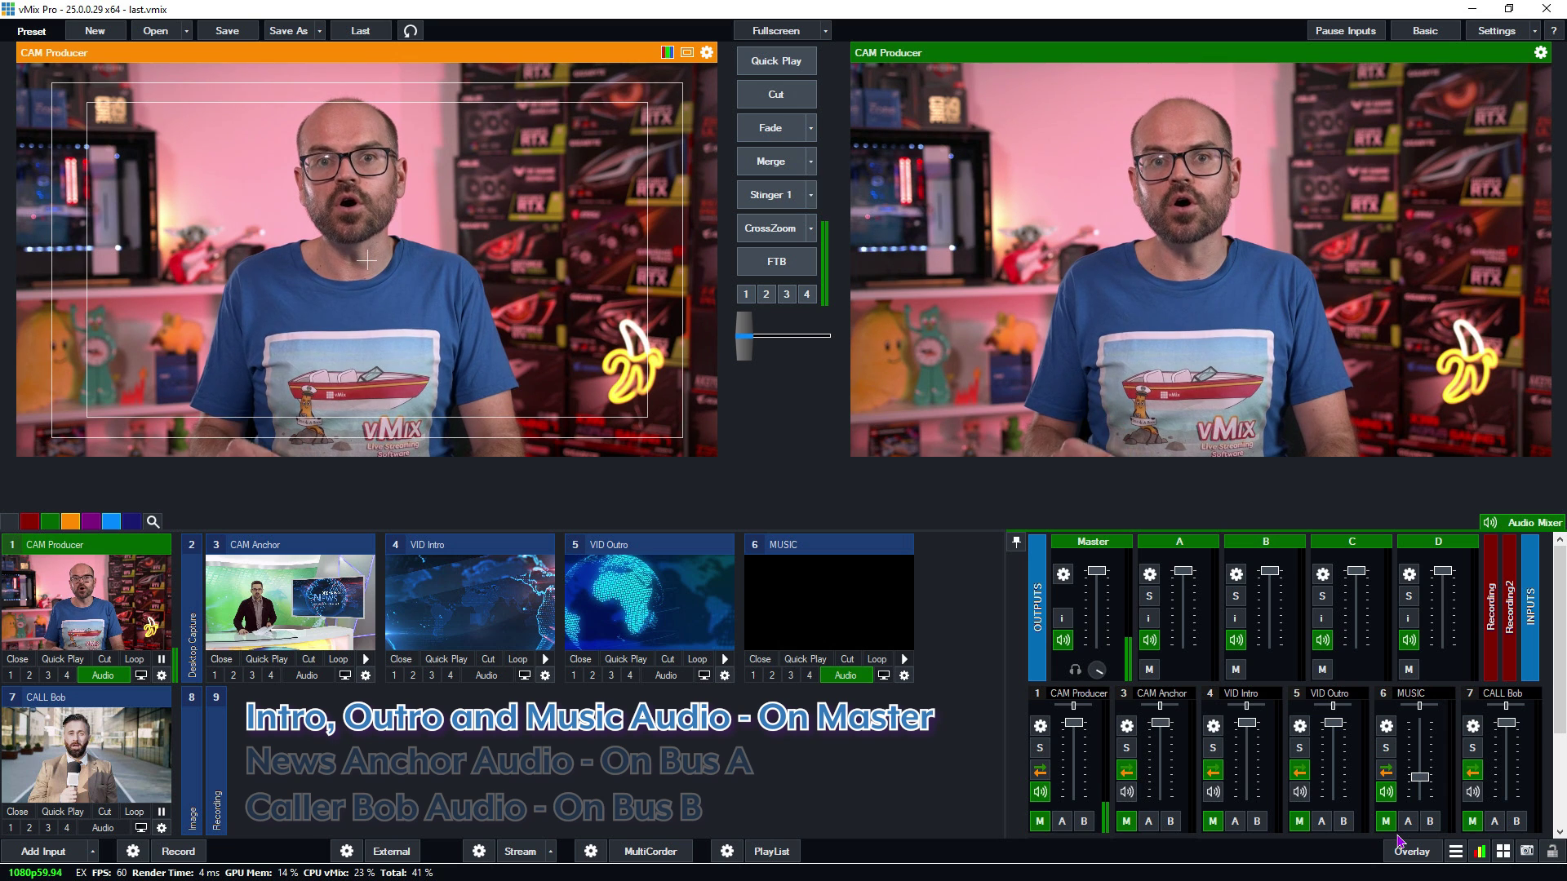
Take CAM Producer off Master, and route CAM Anchor only to bus A and the remote caller only to bus B.
{"action": "left_click", "coordinate": [1039, 822]}
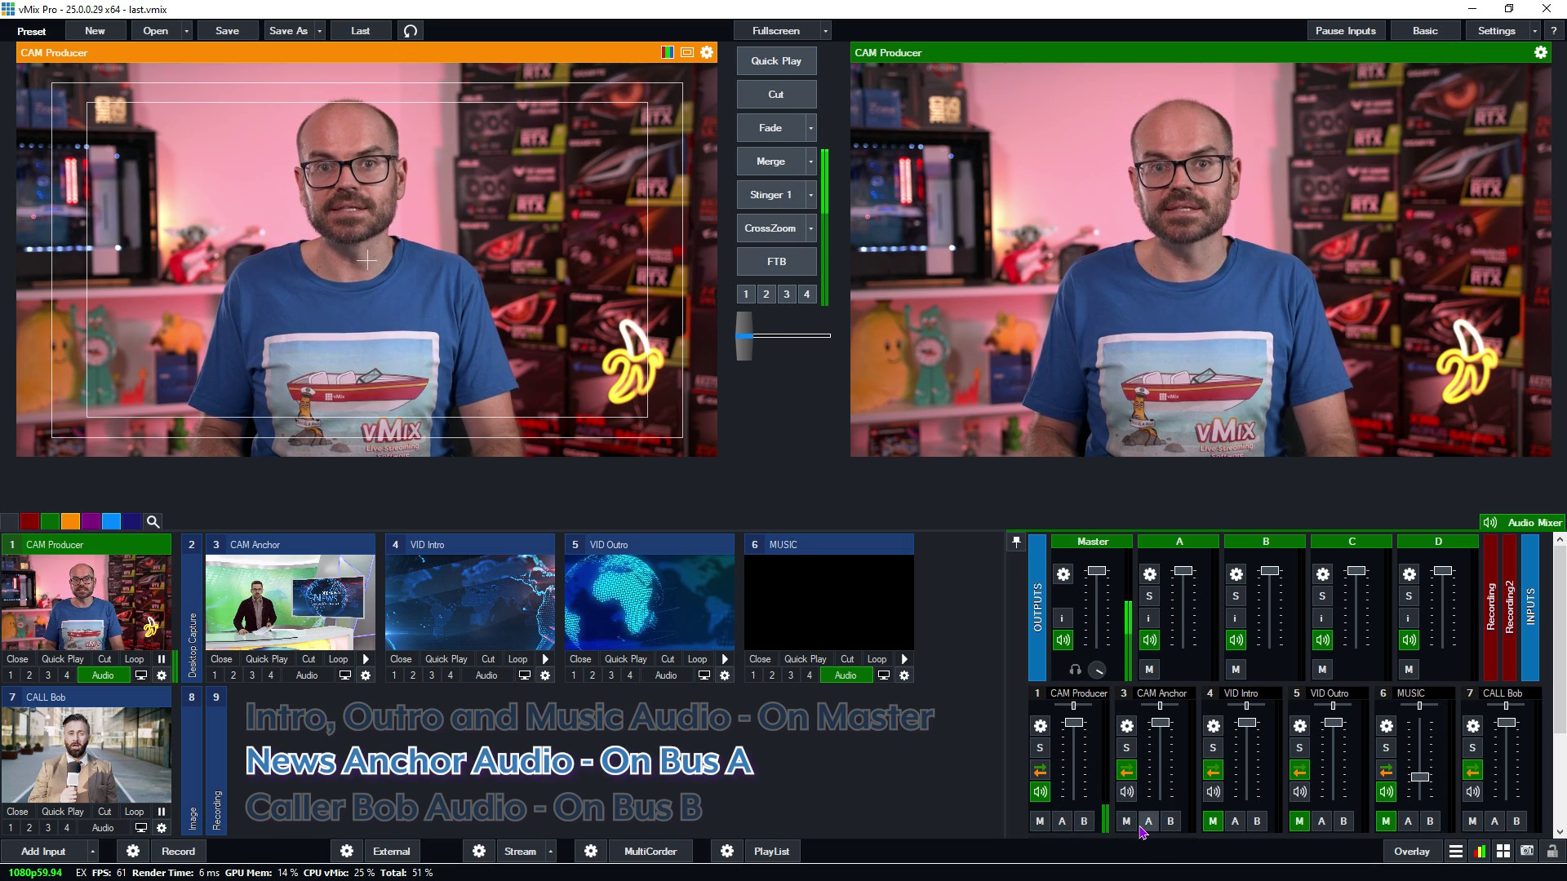
{"action": "left_click", "coordinate": [1147, 824]}
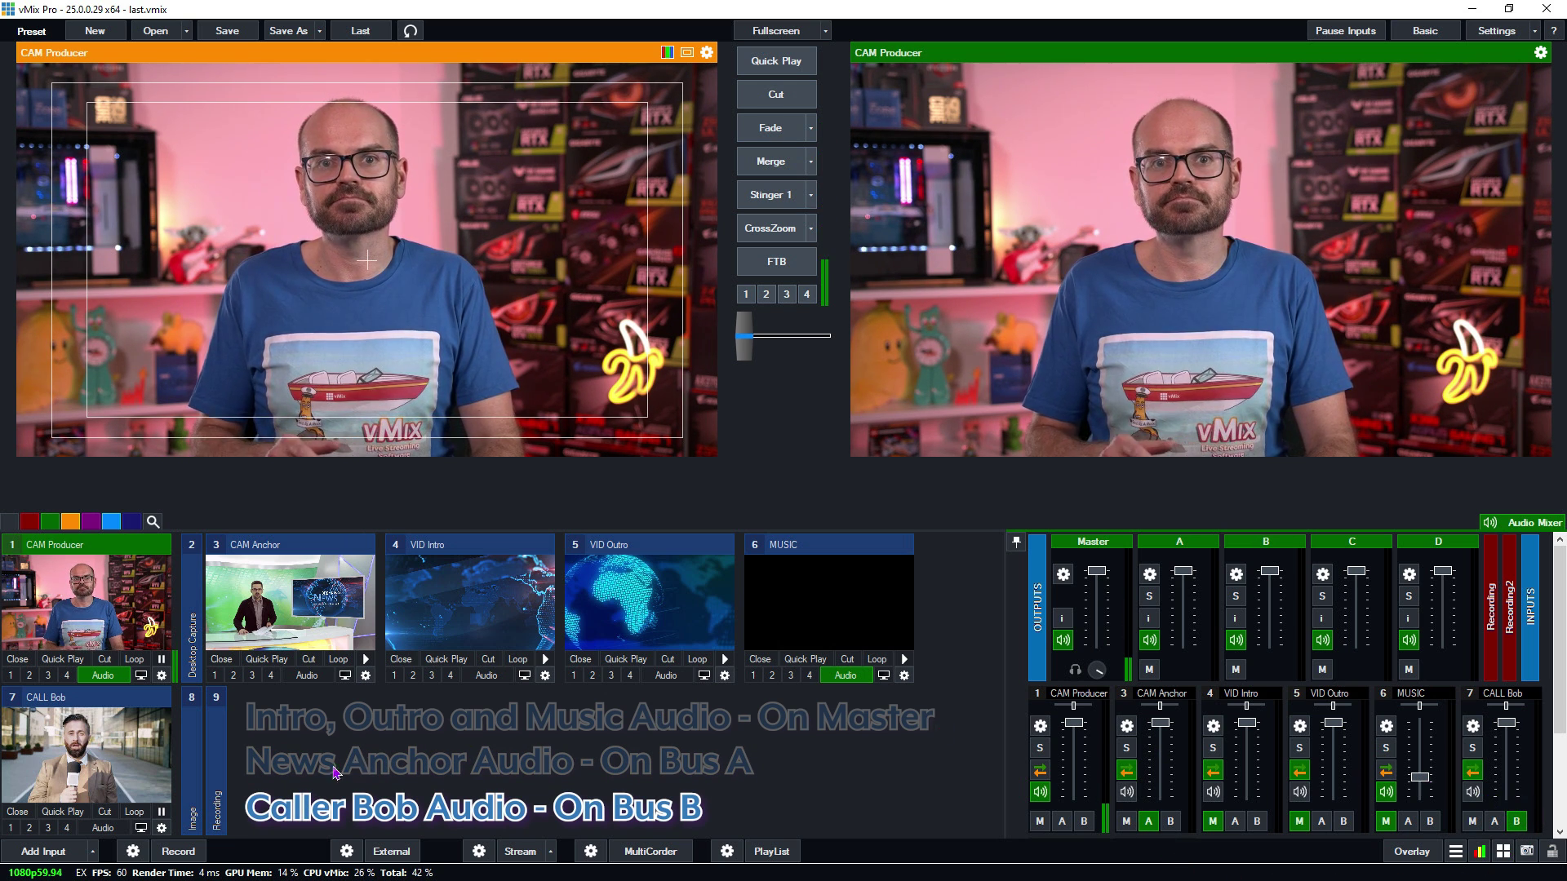
Try to save recording 1 in MP4 format with MABCDEFG as its audio channels.
{"action": "left_click", "coordinate": [133, 851]}
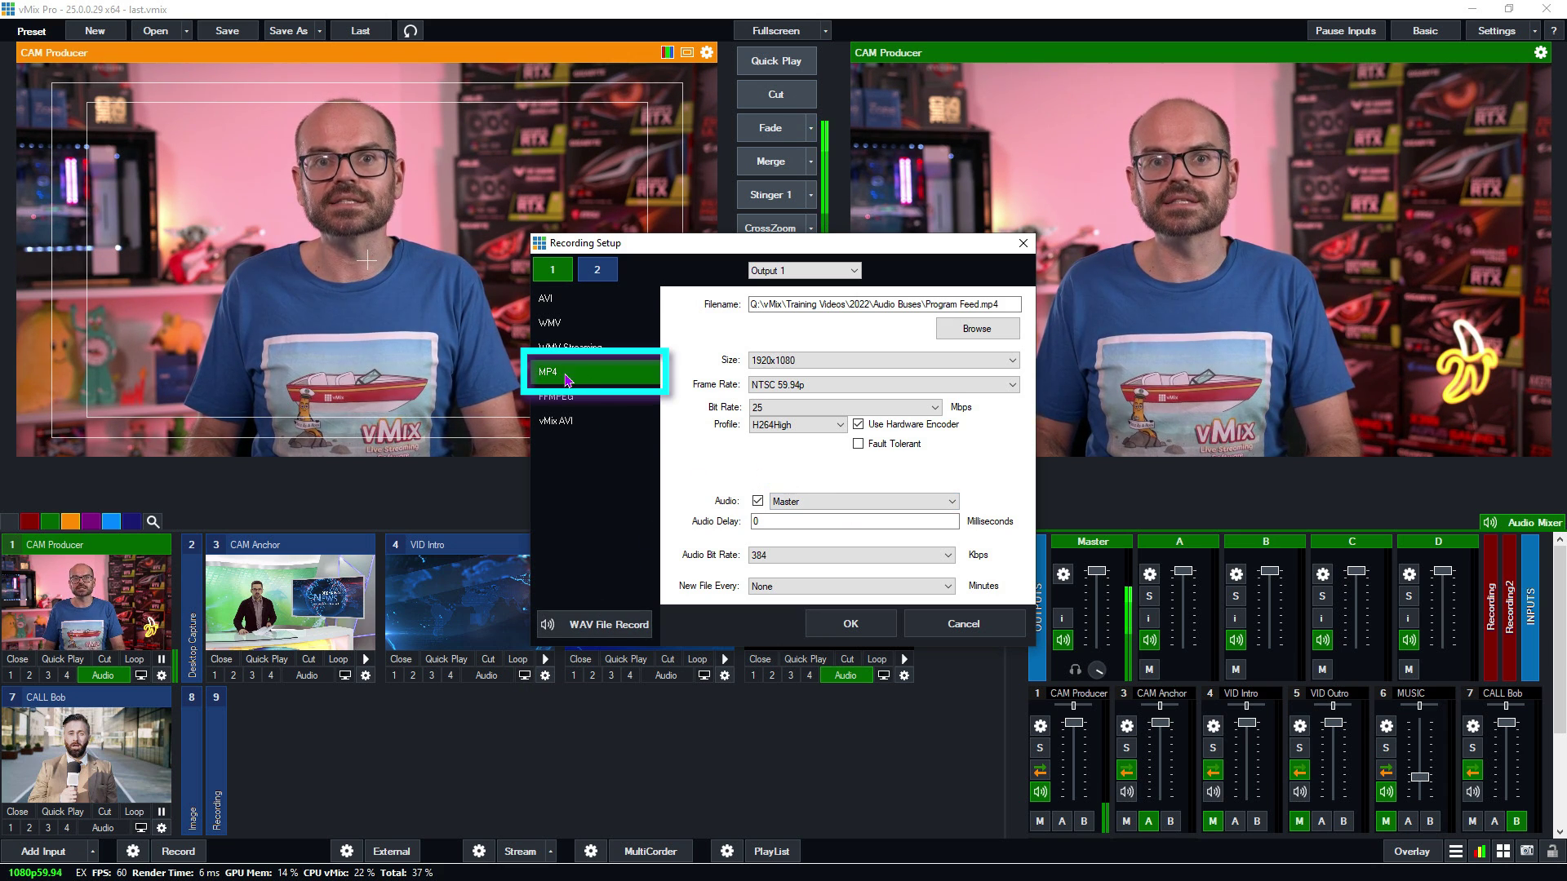
{"action": "left_click", "coordinate": [884, 501]}
{"action": "left_click", "coordinate": [869, 633]}
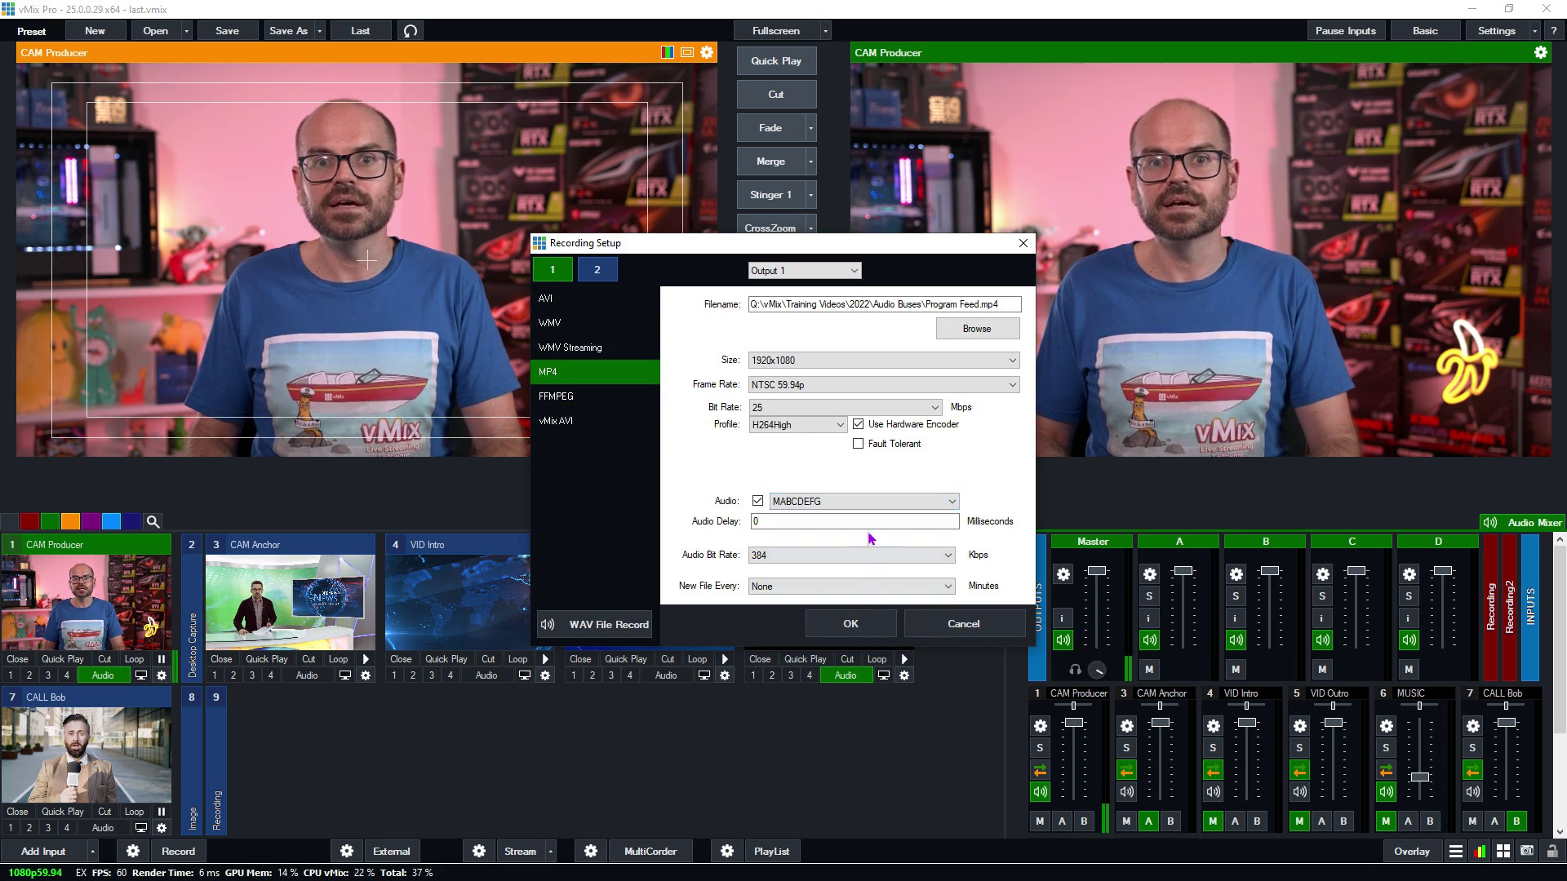
{"action": "left_click", "coordinate": [853, 635]}
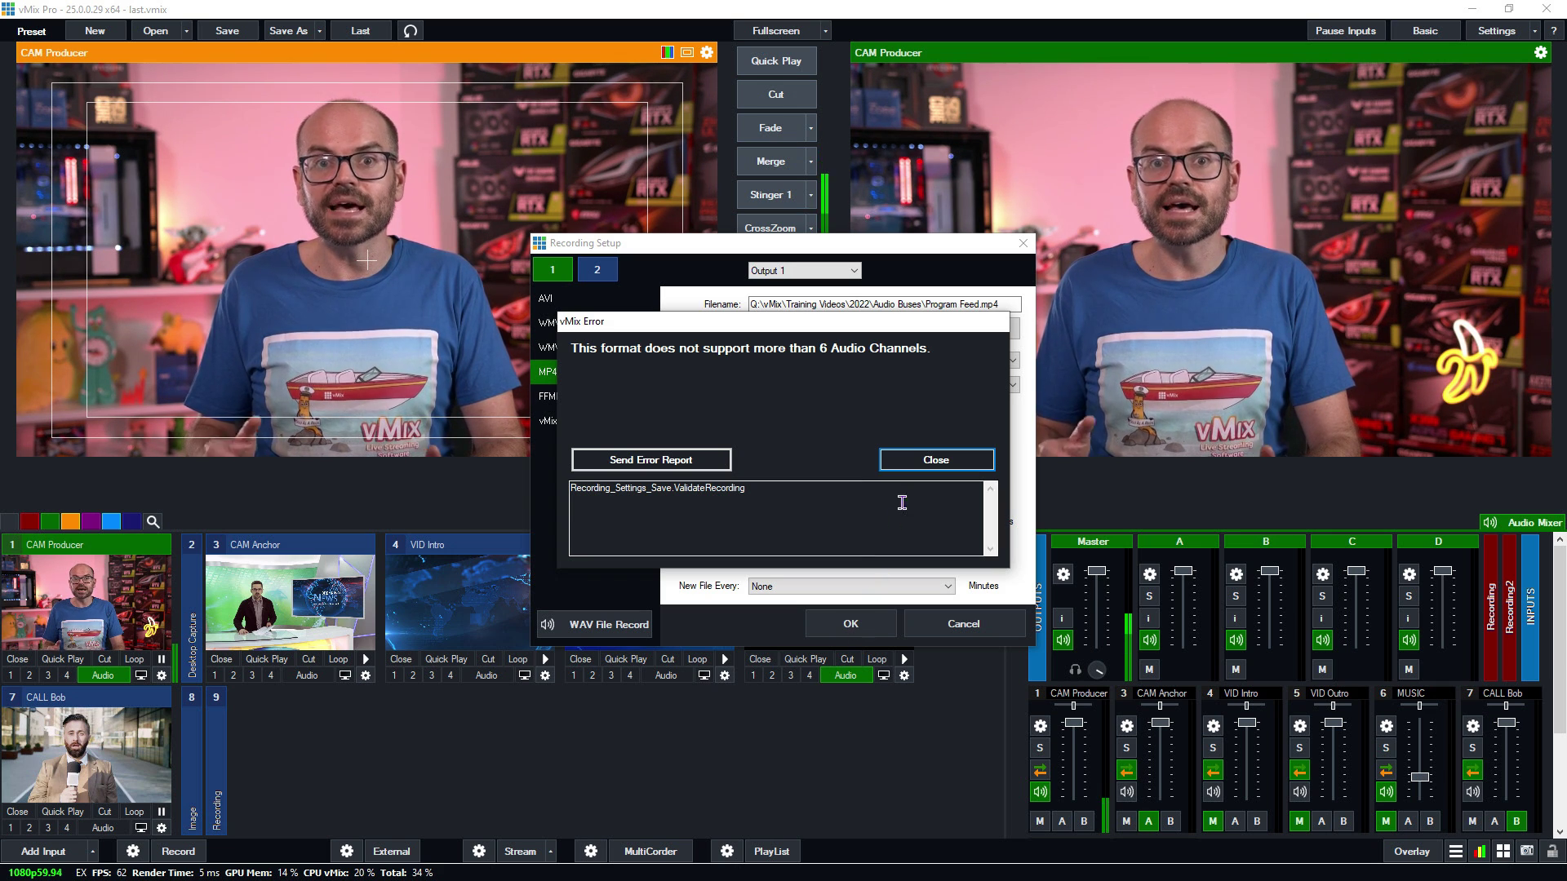
{"action": "left_click", "coordinate": [929, 462]}
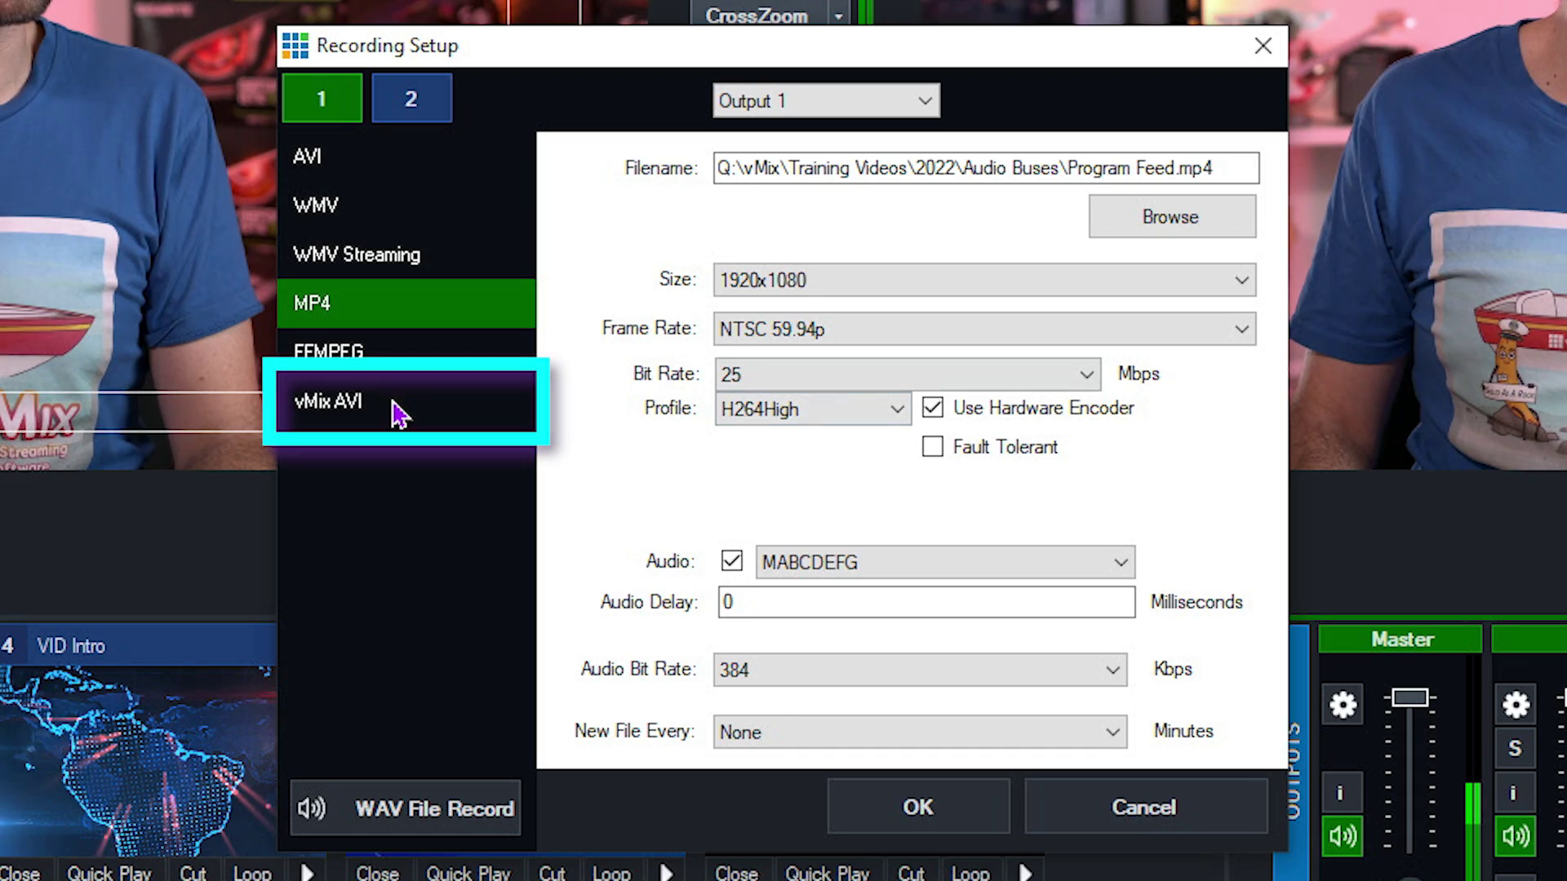
Change recording 1 to the vMix AVI format with MAB as its audio channels and save the recording setup.
{"action": "left_click", "coordinate": [395, 405]}
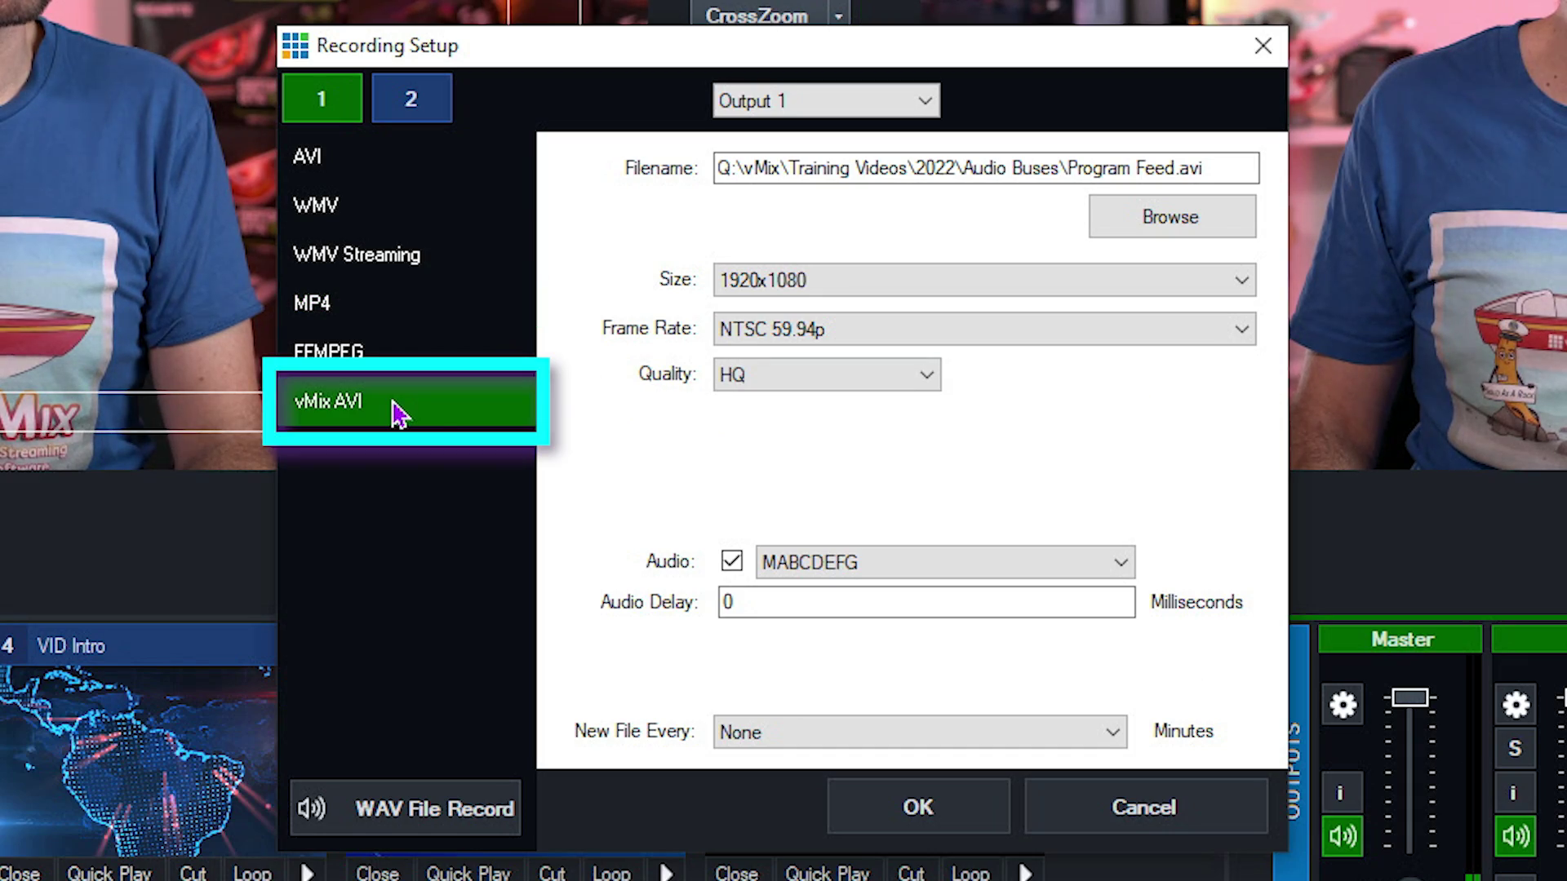
{"action": "left_click", "coordinate": [1116, 563]}
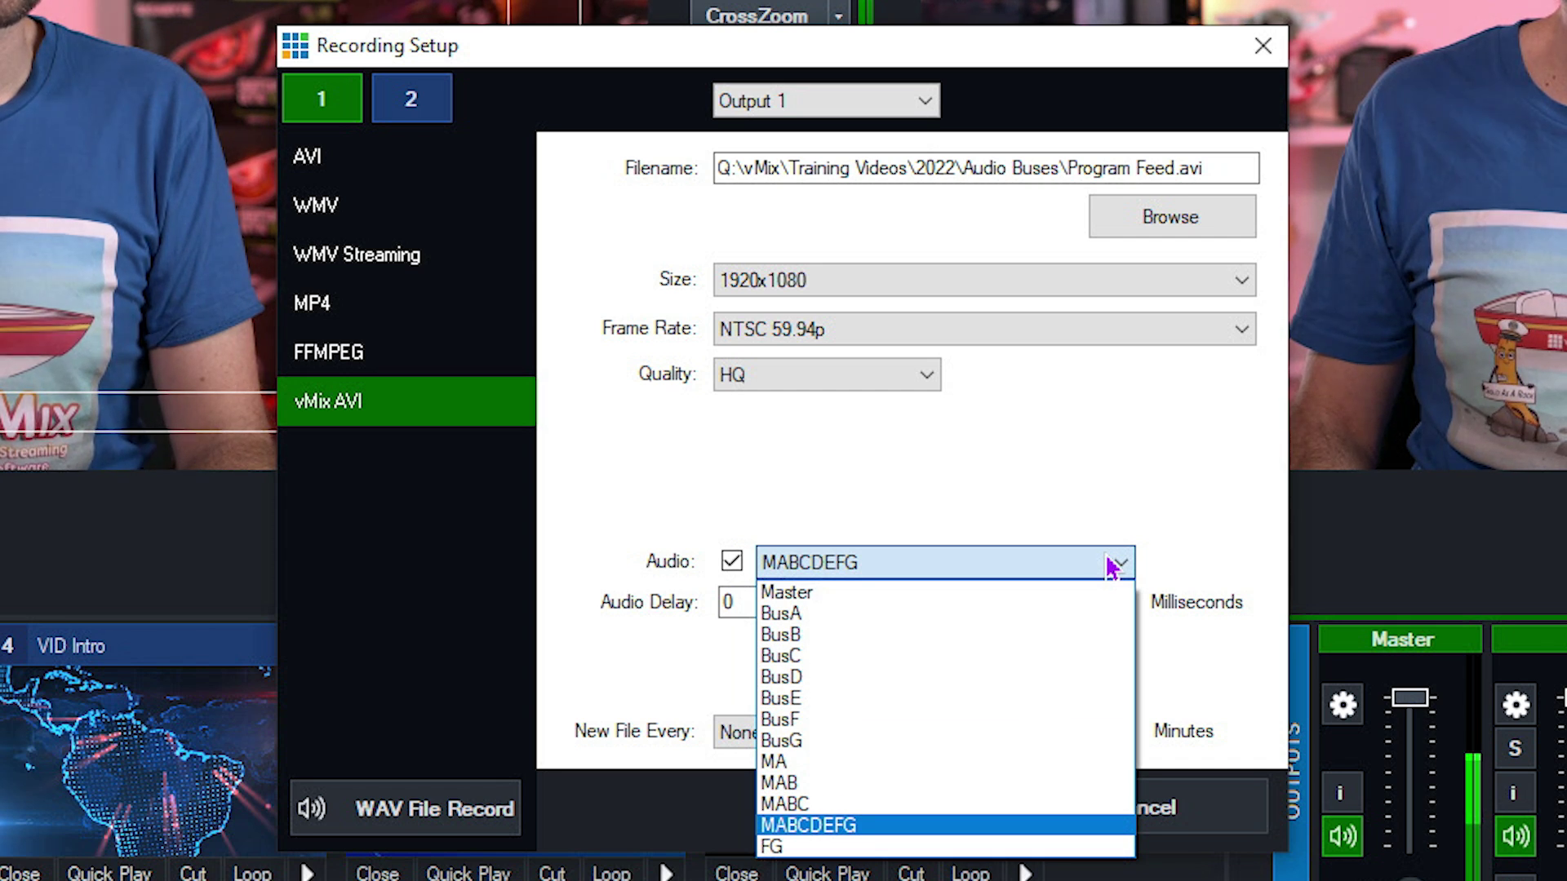
{"action": "left_click", "coordinate": [1058, 775]}
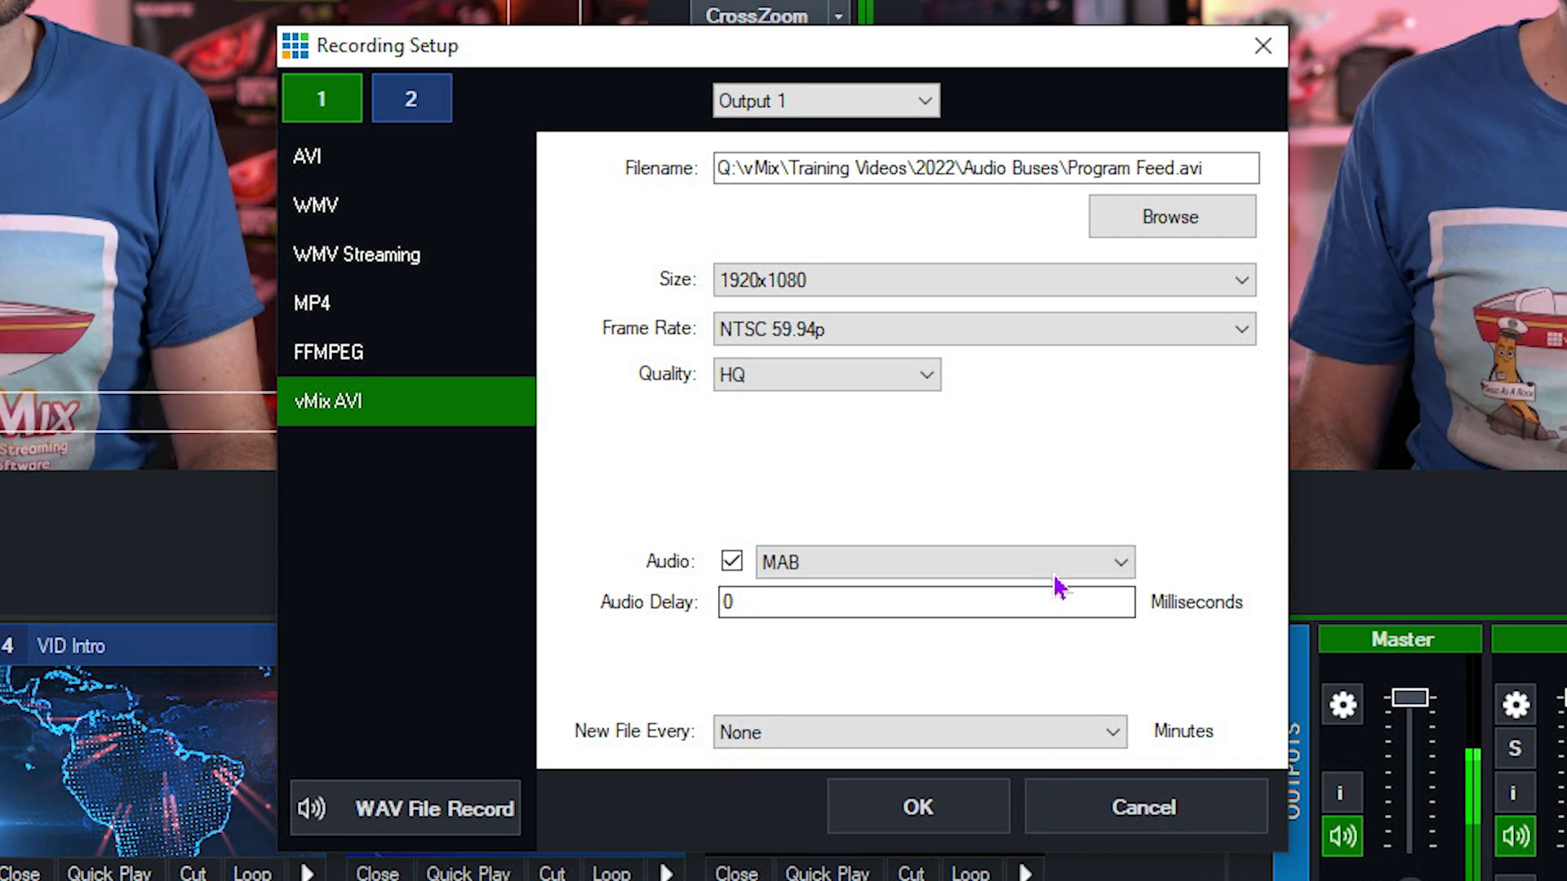
{"action": "left_click", "coordinate": [942, 828]}
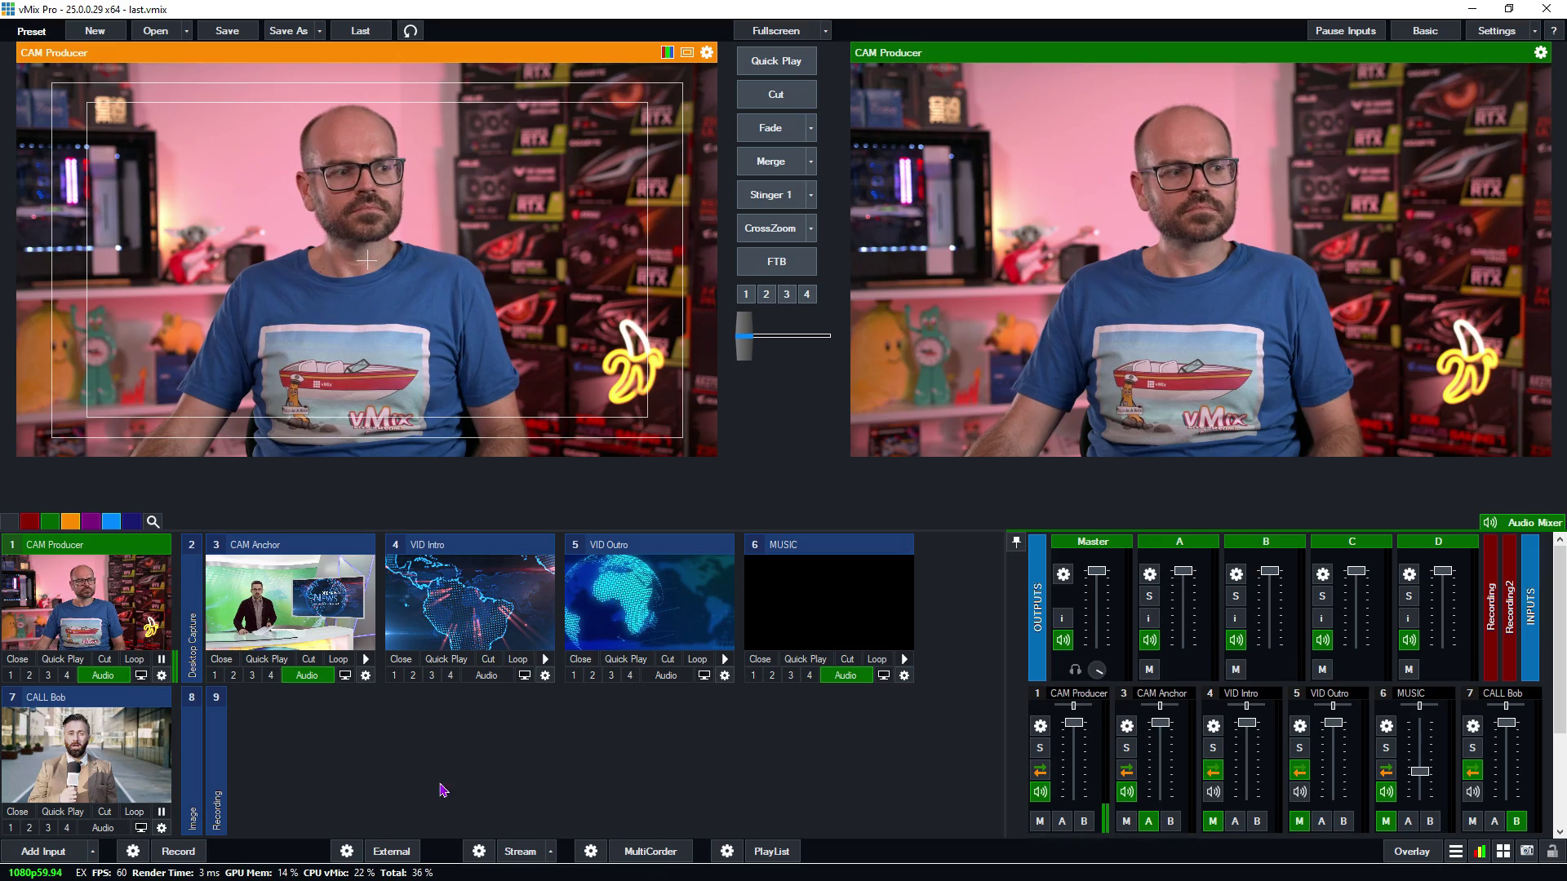
Start recording, then fade the live output to VID Intro and on to CAM Anchor.
{"action": "left_click", "coordinate": [184, 851]}
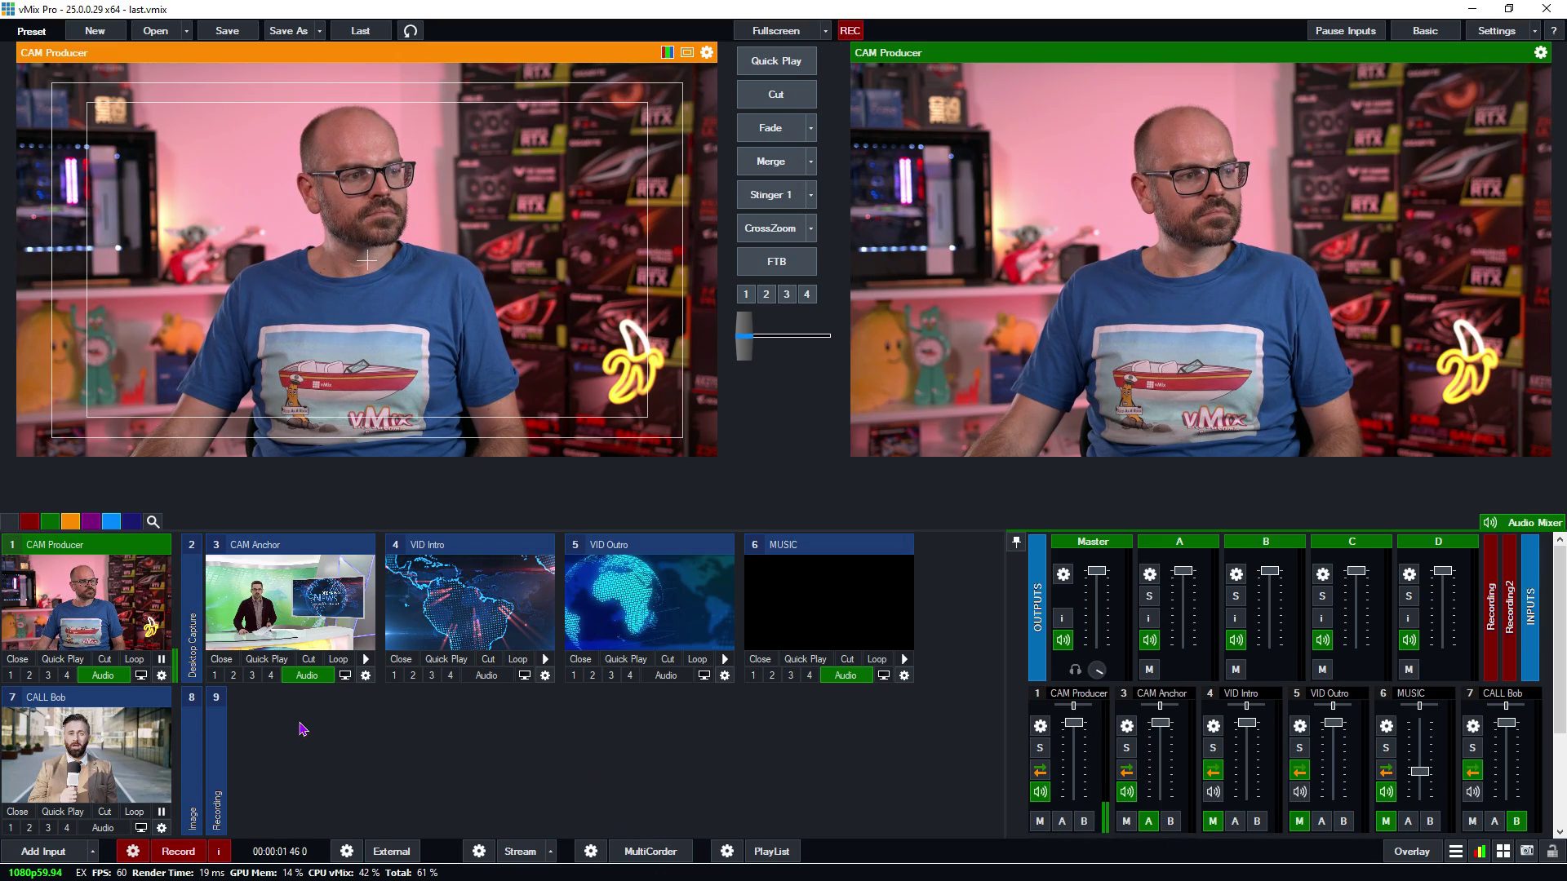
{"action": "left_click", "coordinate": [459, 636]}
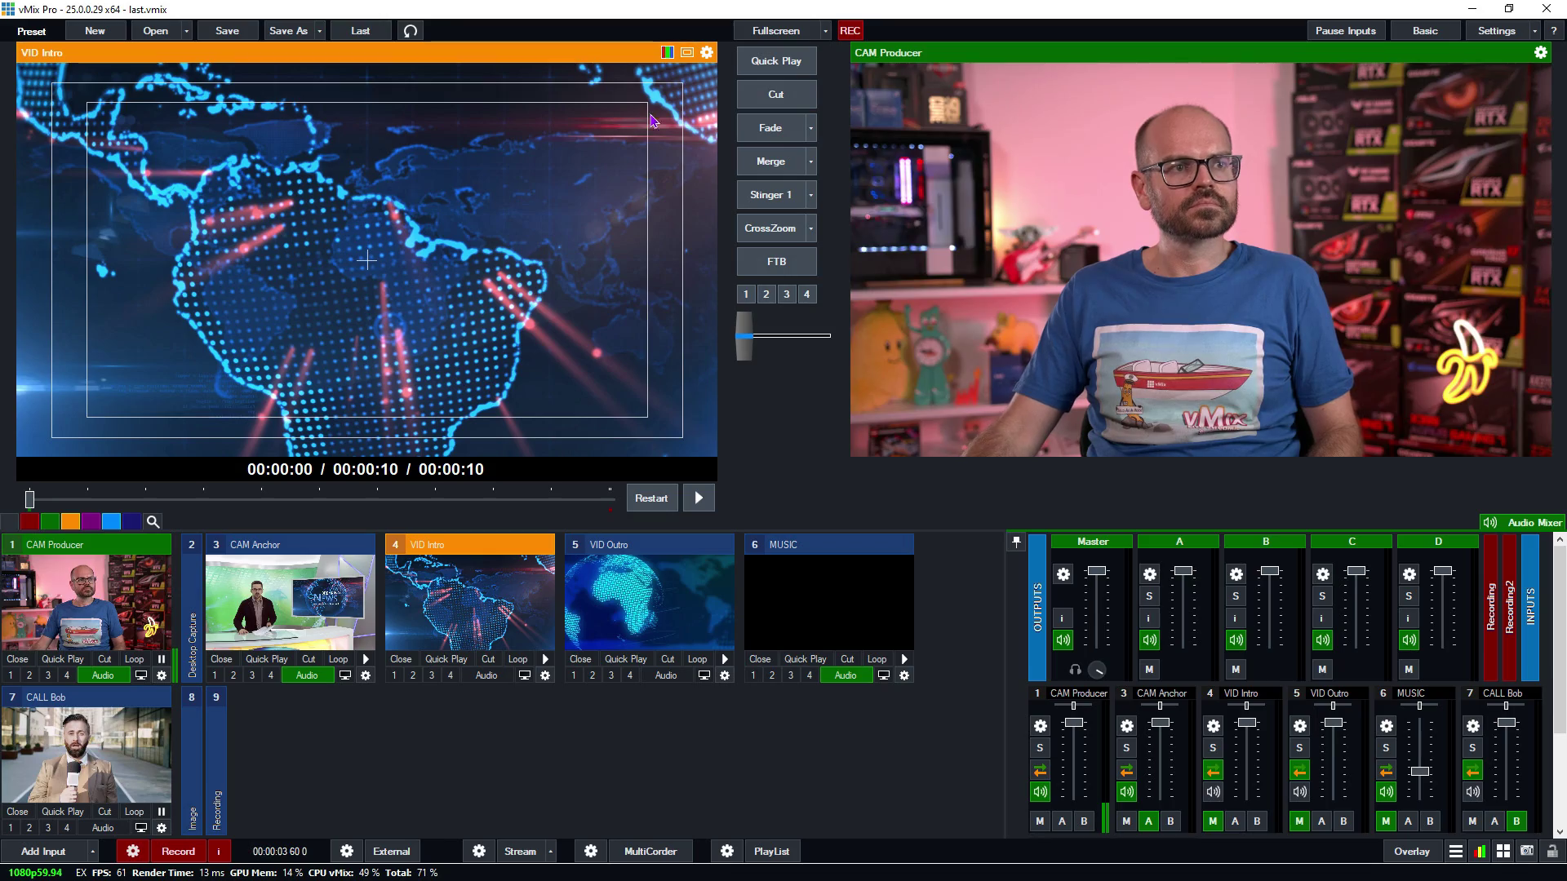
{"action": "left_click", "coordinate": [770, 129]}
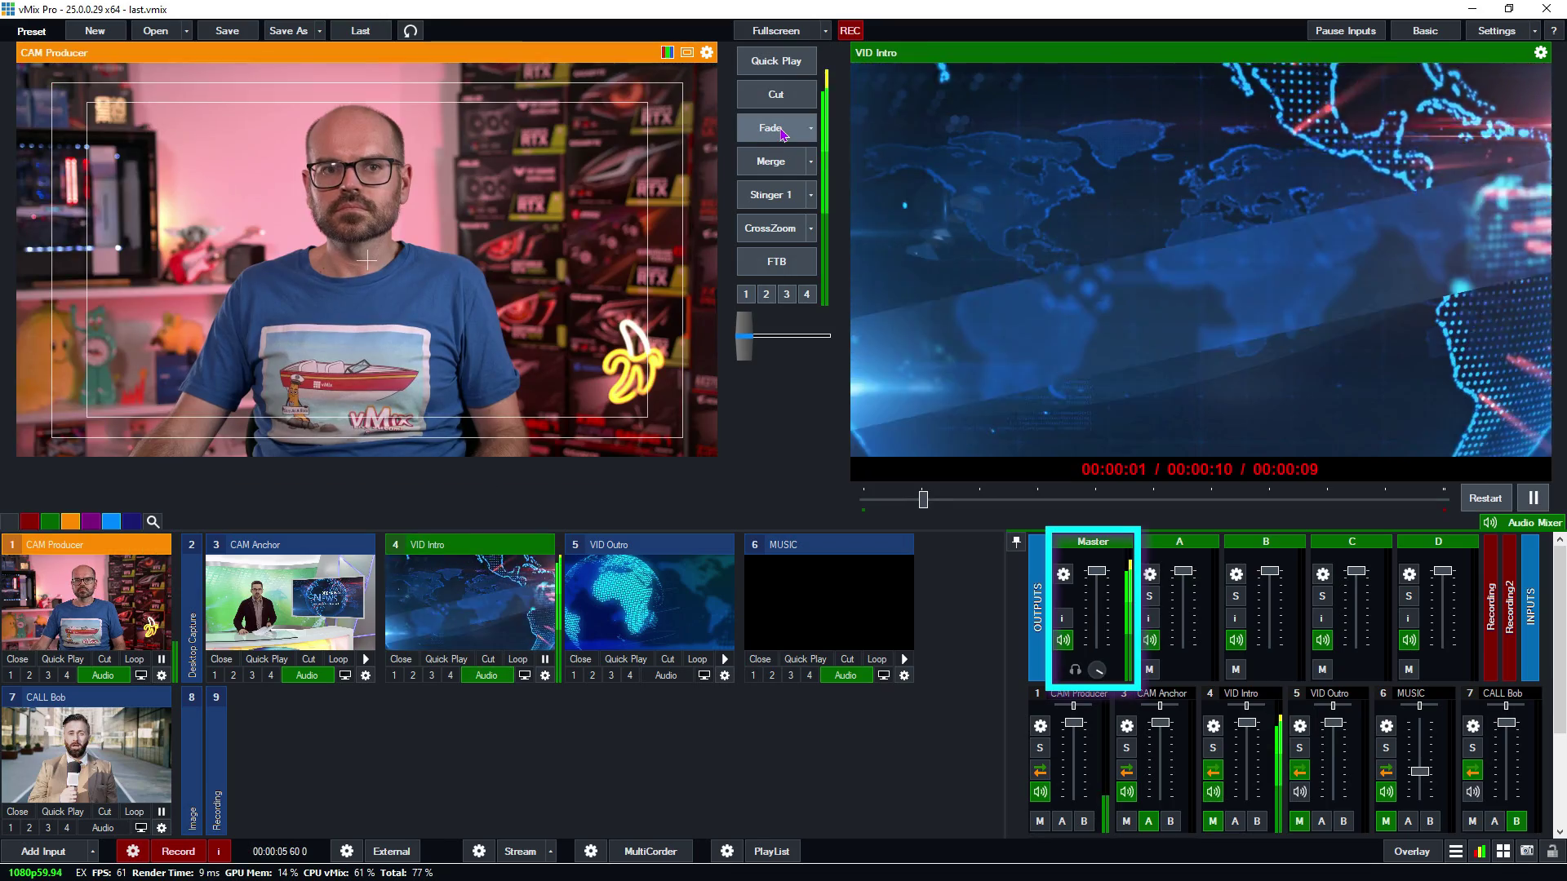
{"action": "left_click", "coordinate": [290, 604]}
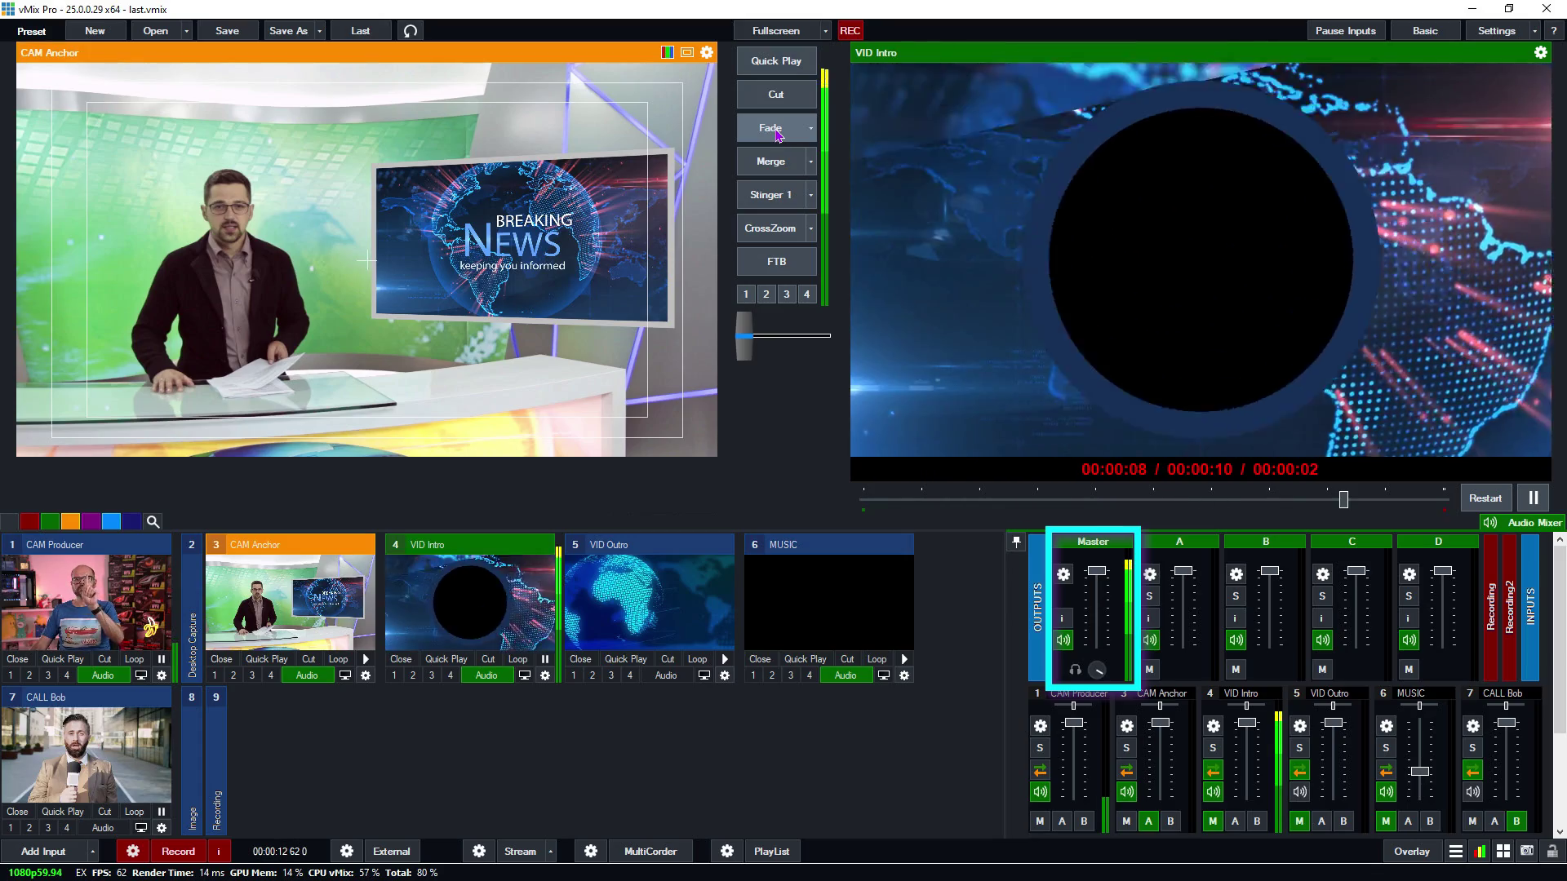
{"action": "left_click", "coordinate": [776, 131]}
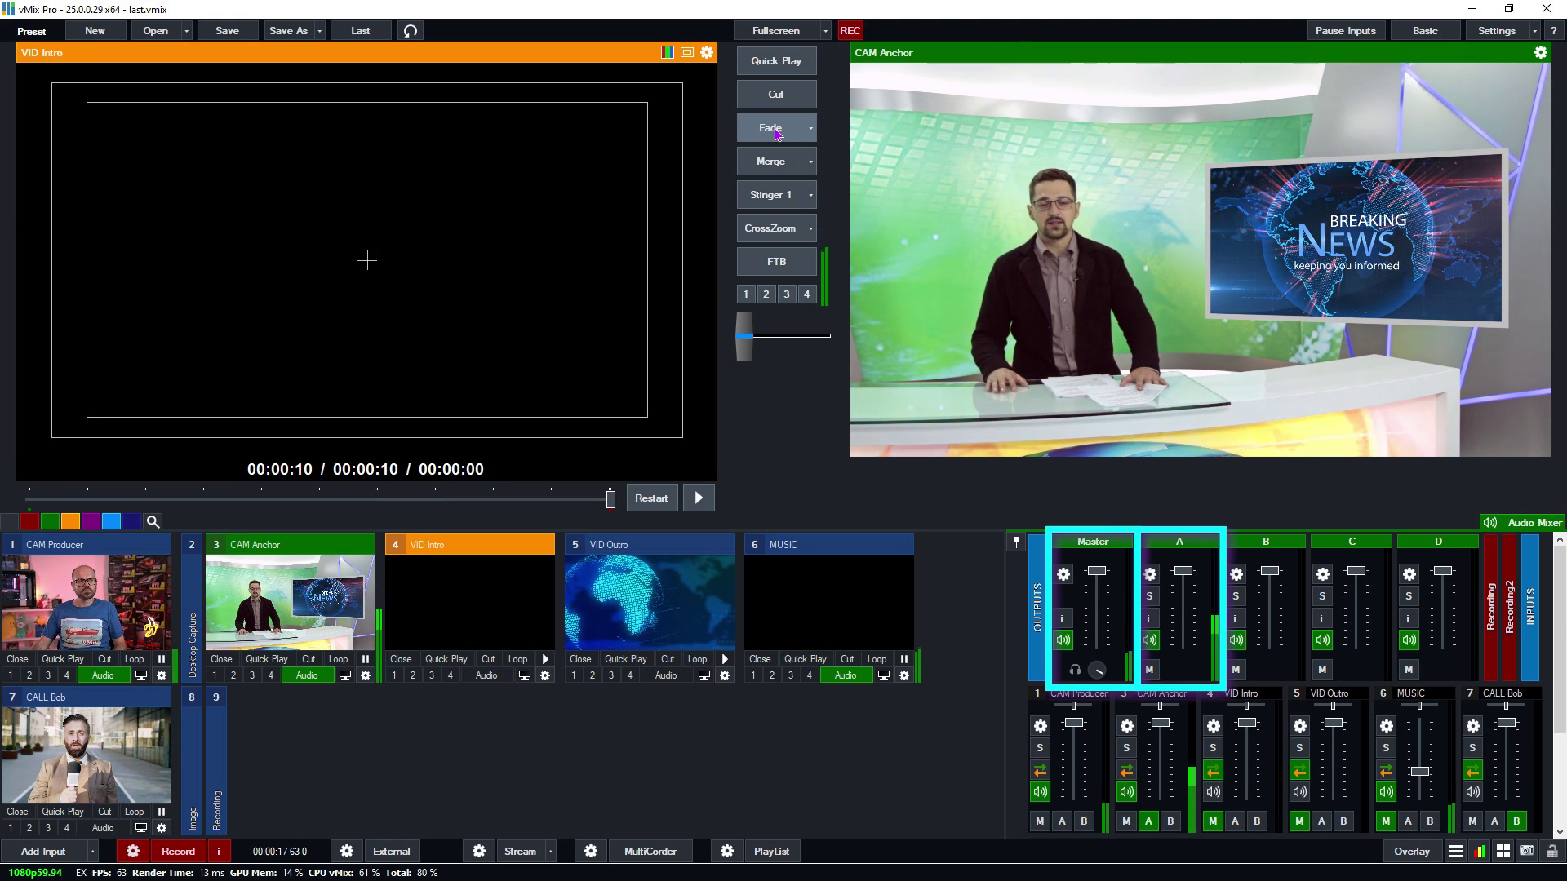
Fade the live output to the remote caller, back to CAM Anchor, and finally to VID Outro.
{"action": "left_click", "coordinate": [85, 766]}
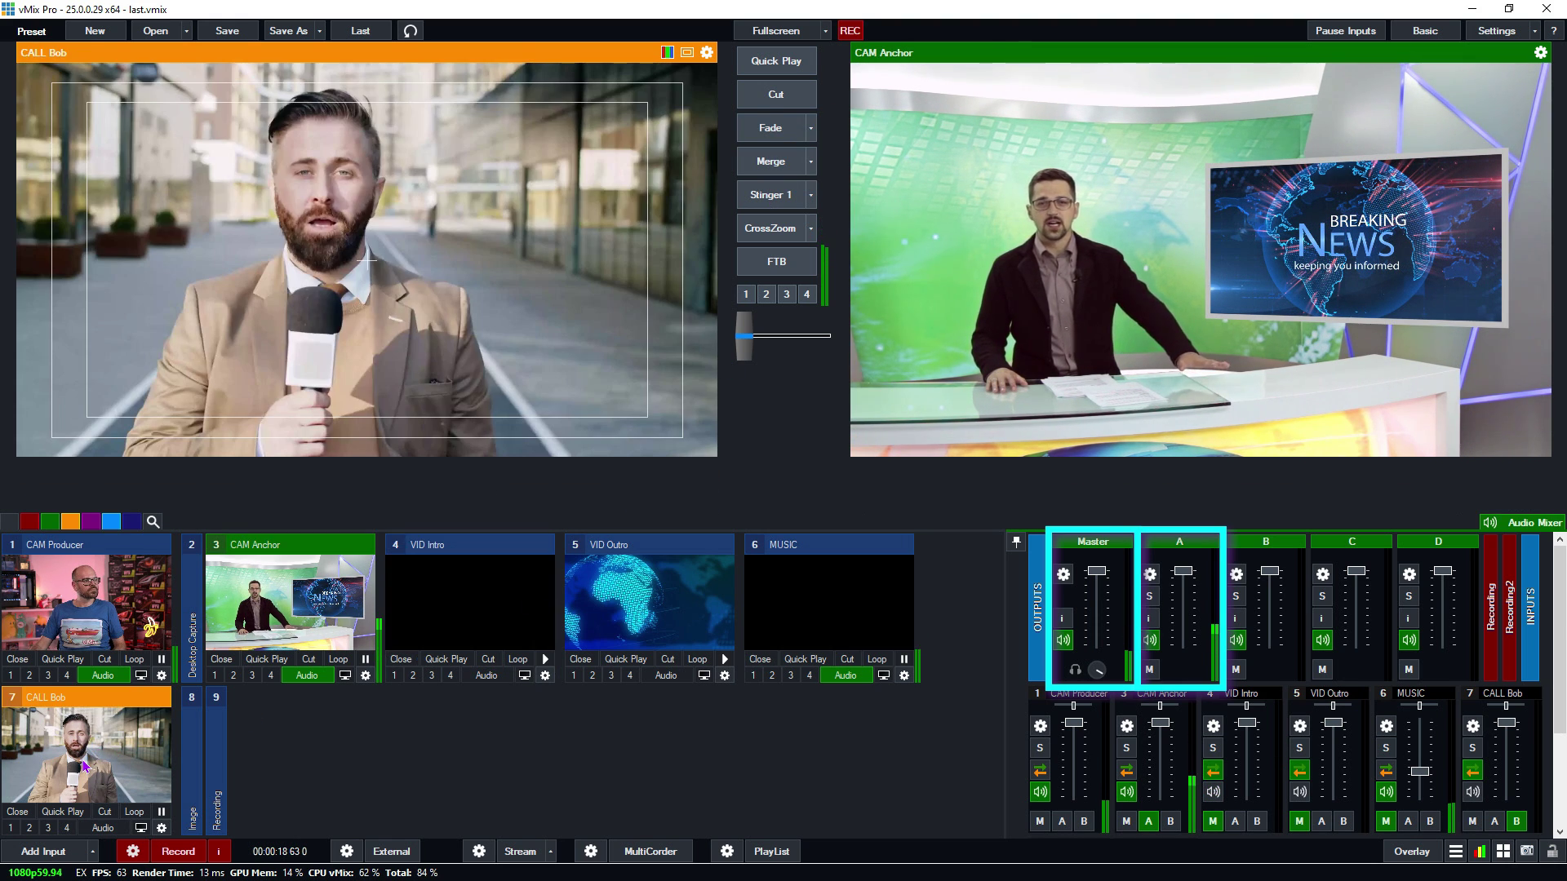
{"action": "left_click", "coordinate": [780, 138]}
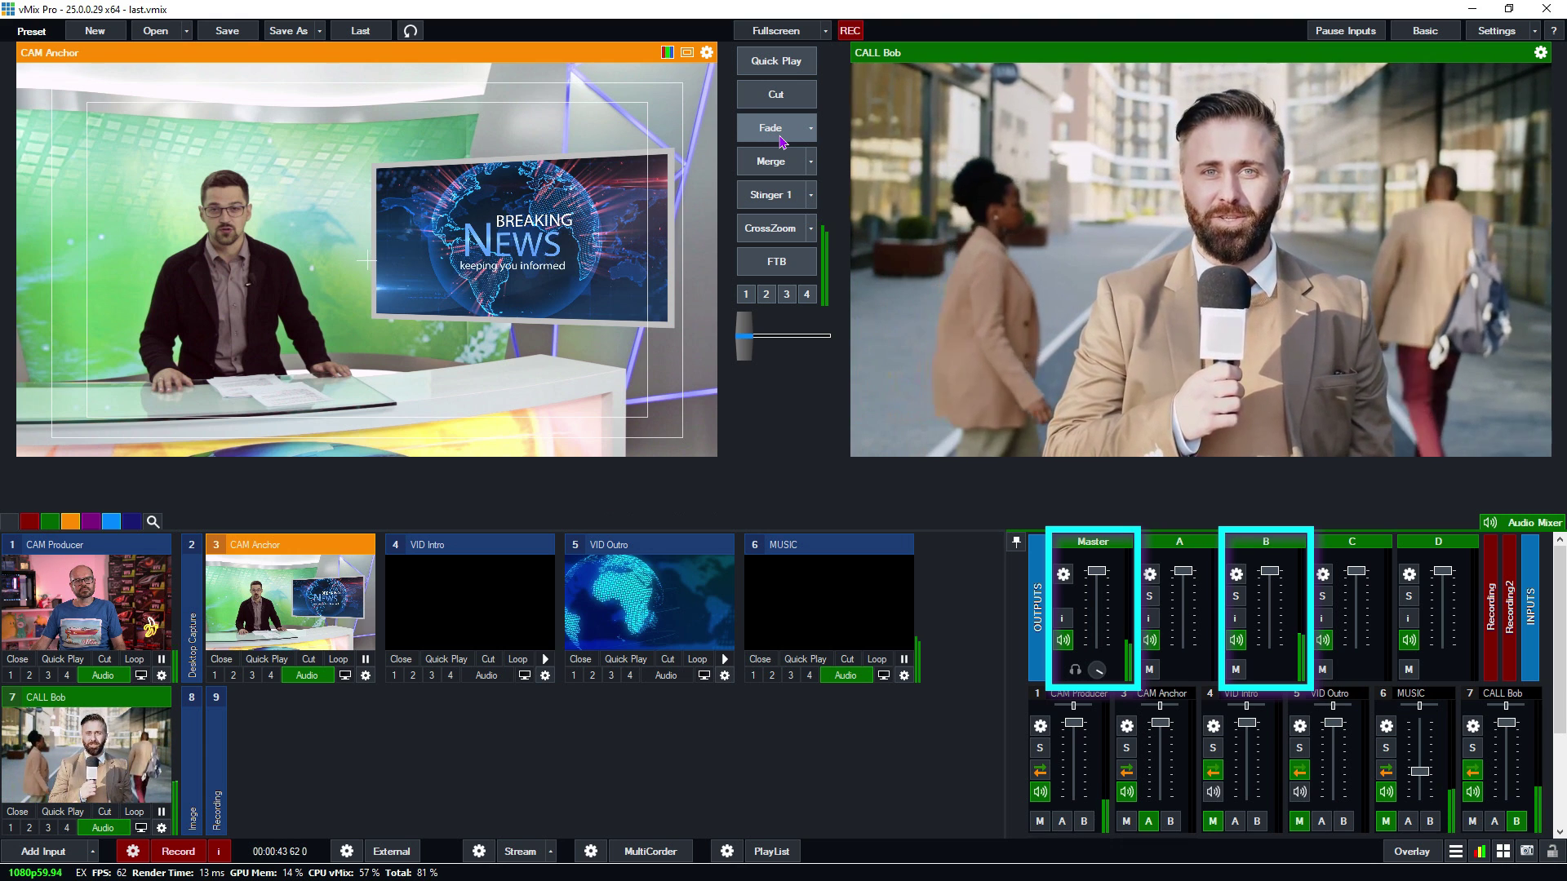
{"action": "left_click", "coordinate": [779, 139]}
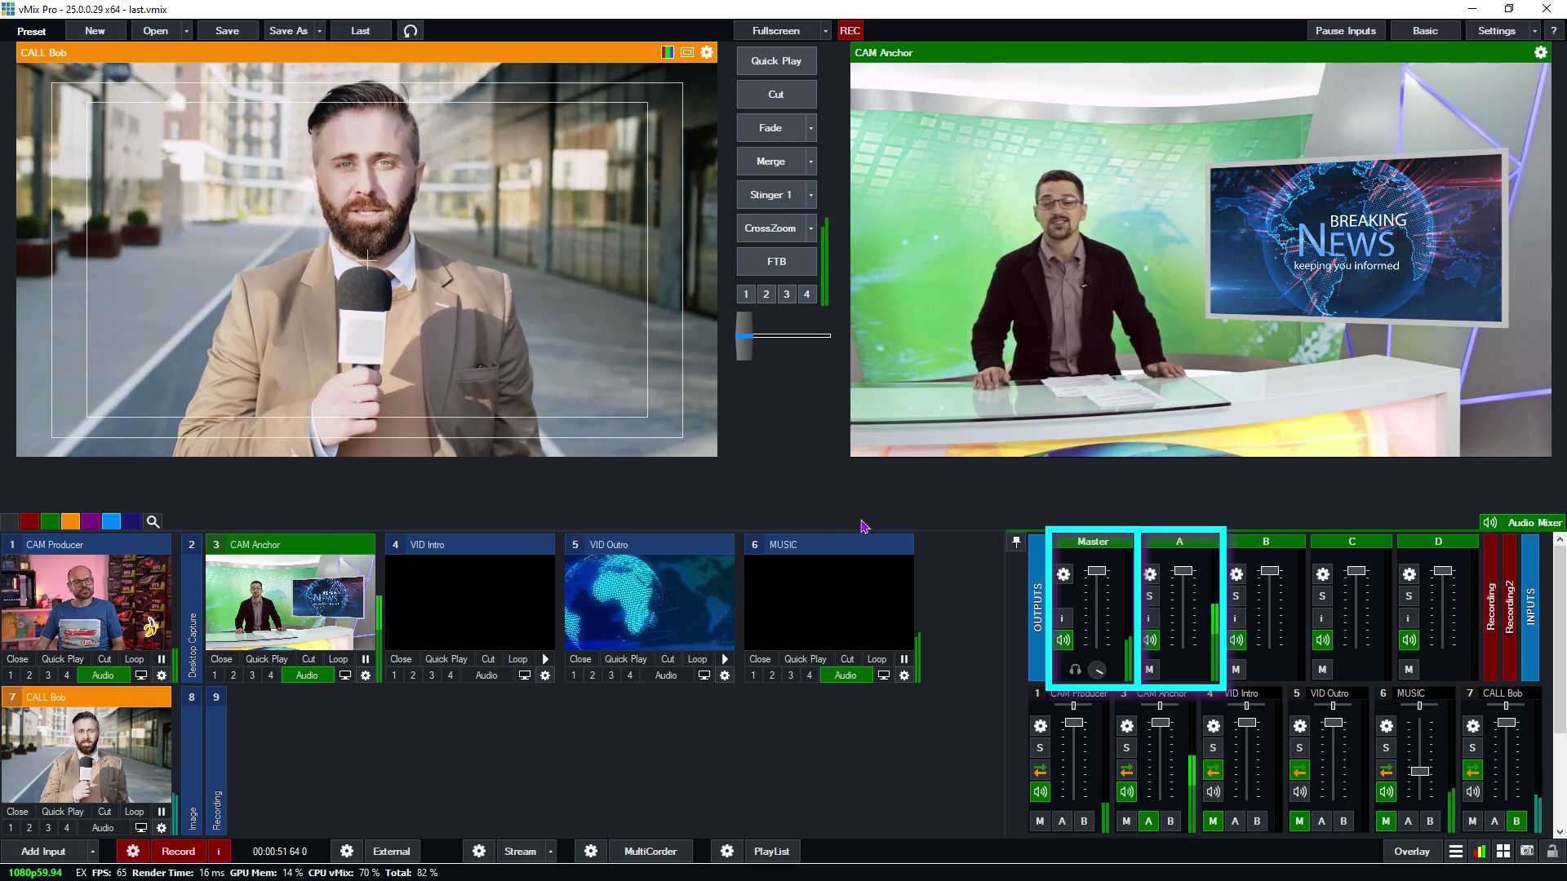
{"action": "left_click", "coordinate": [645, 604]}
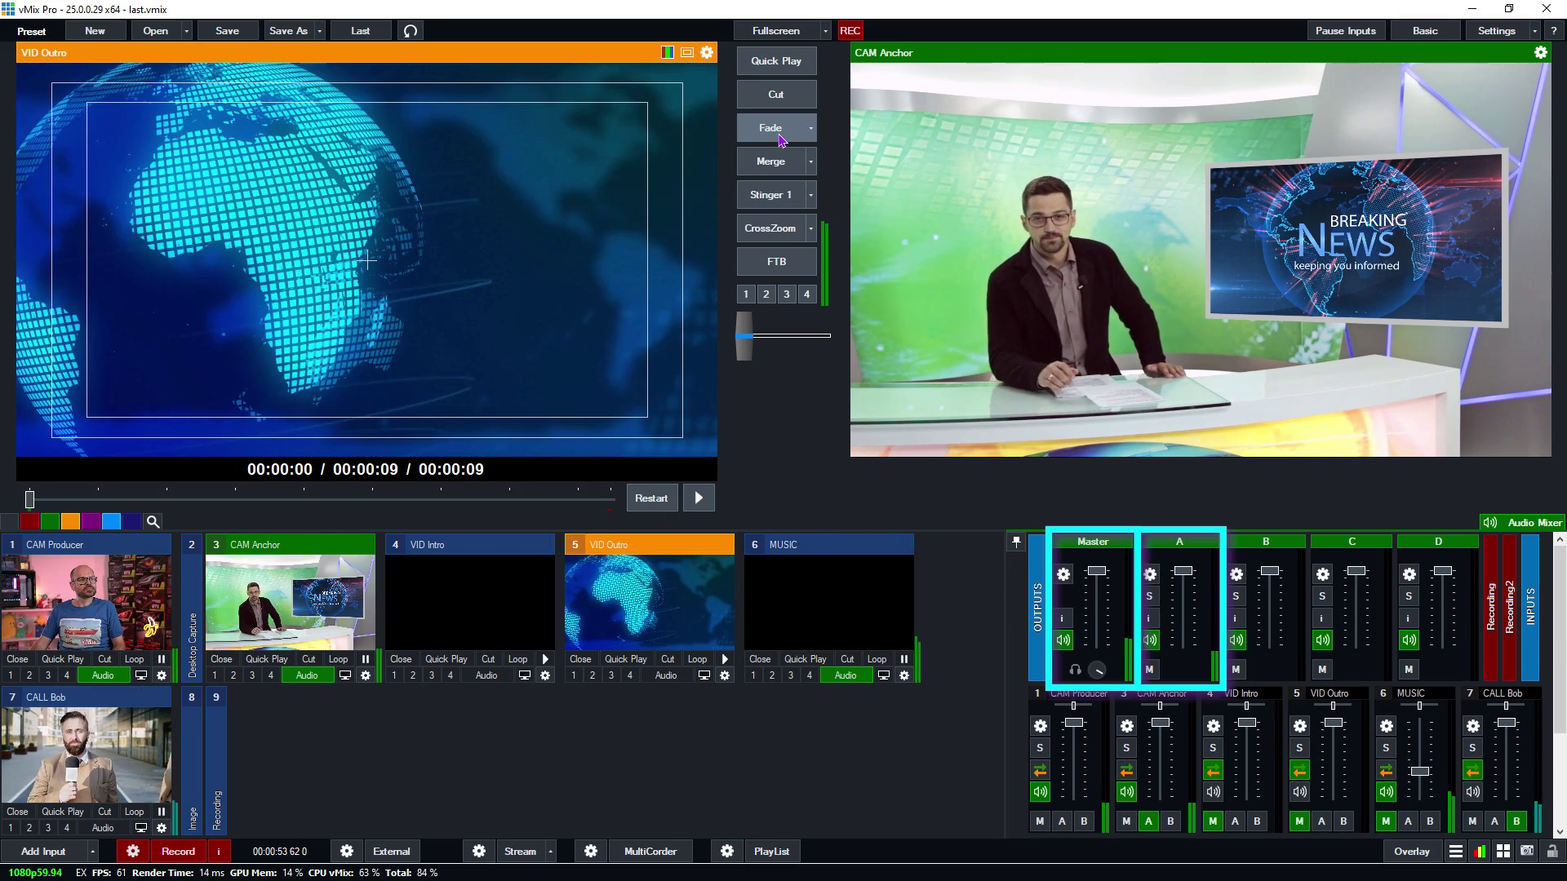
{"action": "left_click", "coordinate": [775, 130]}
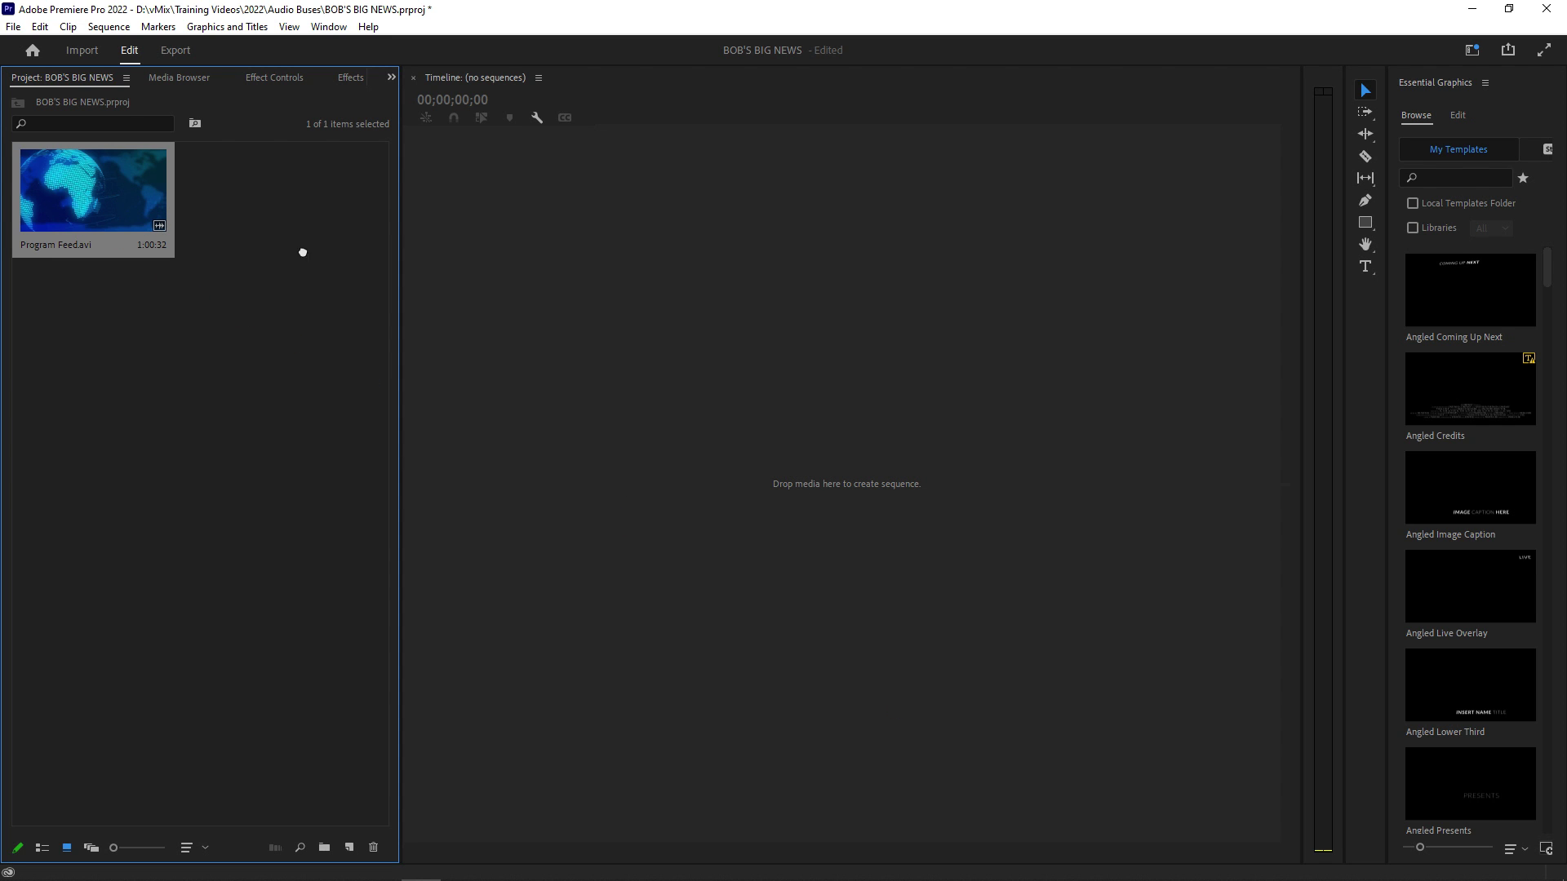
In Adobe Premiere Pro, create a sequence from the Program Feed.avi clip to inspect its separate audio tracks.
{"action": "left_click_drag", "start_coordinate": [545, 459], "coordinate": [543, 458]}
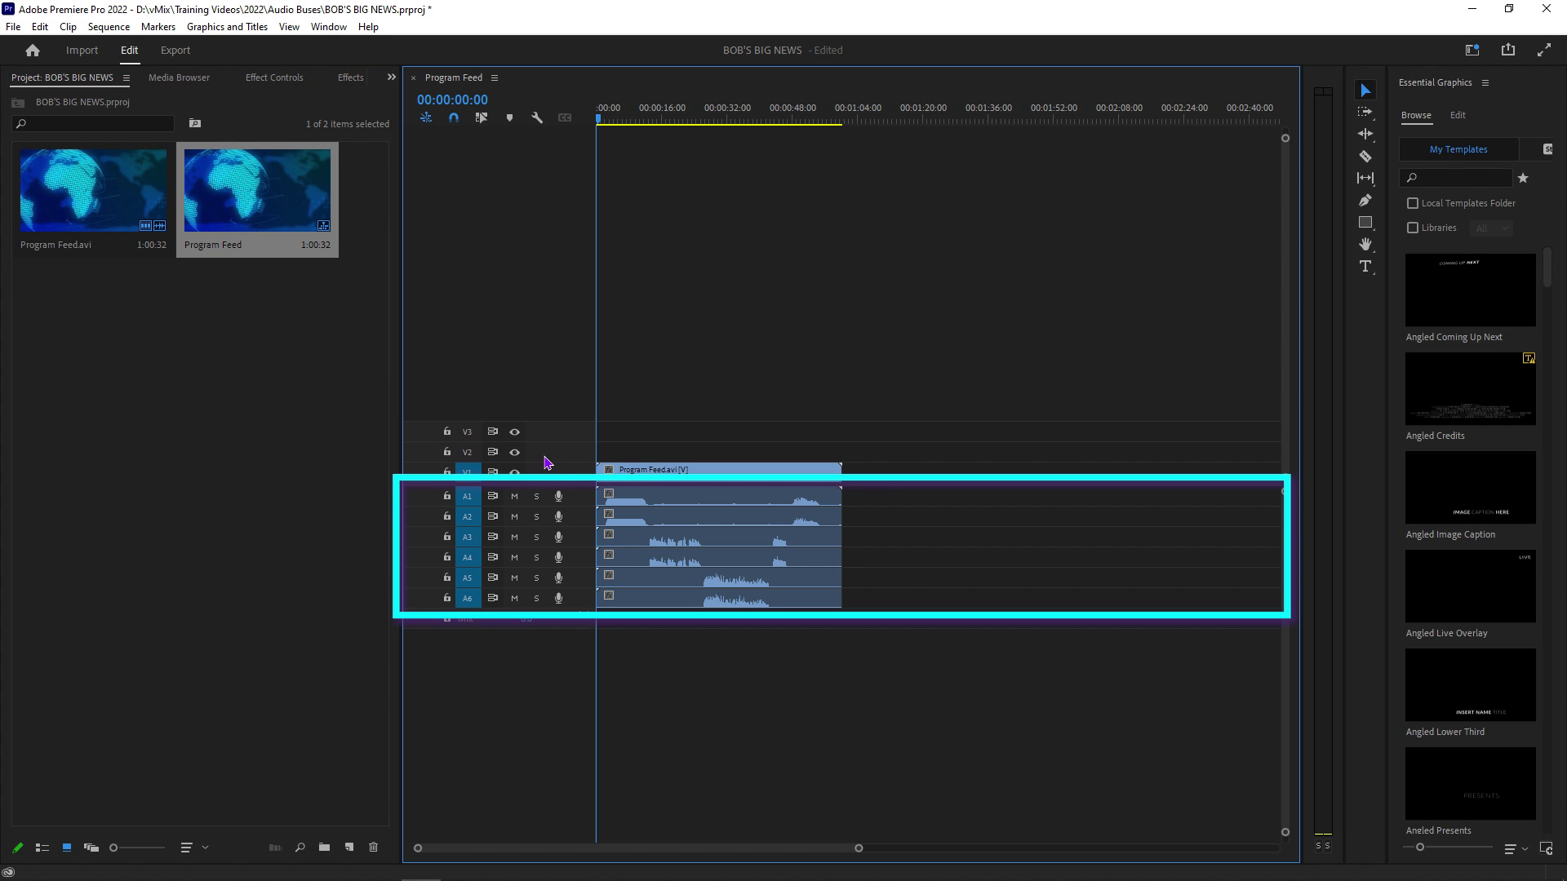
{"action": "key", "text": "equal"}
{"action": "key", "text": "equal"}
{"action": "key", "text": "equal"}
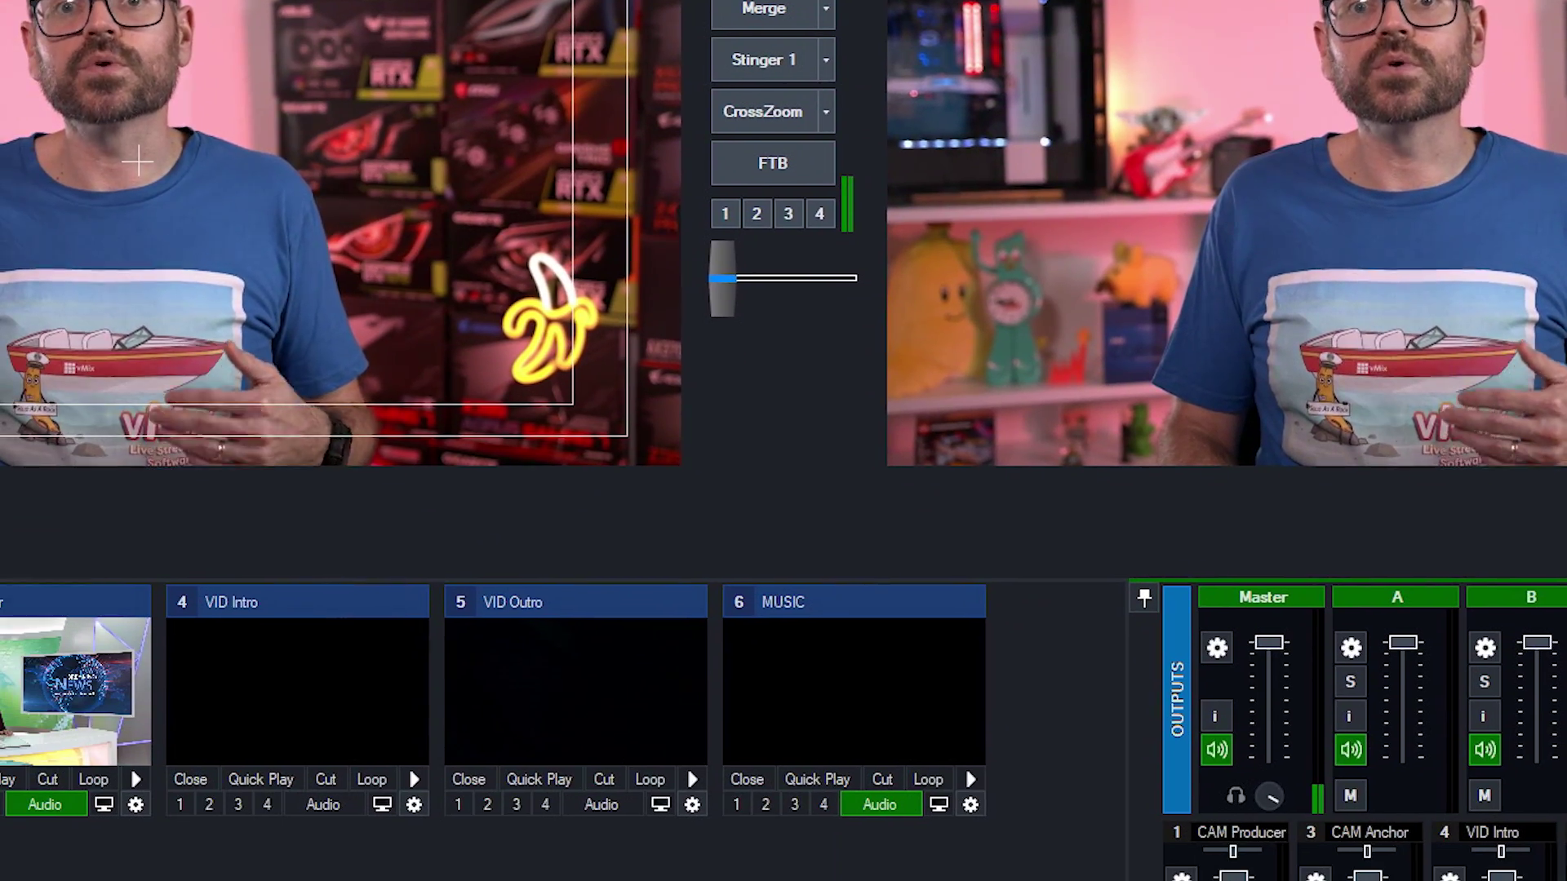
In vMix, enable the External Renderer, set the external output device to IOX3 Output 1 with MAB audio channels, and save the settings.
{"action": "left_click", "coordinate": [1444, 50]}
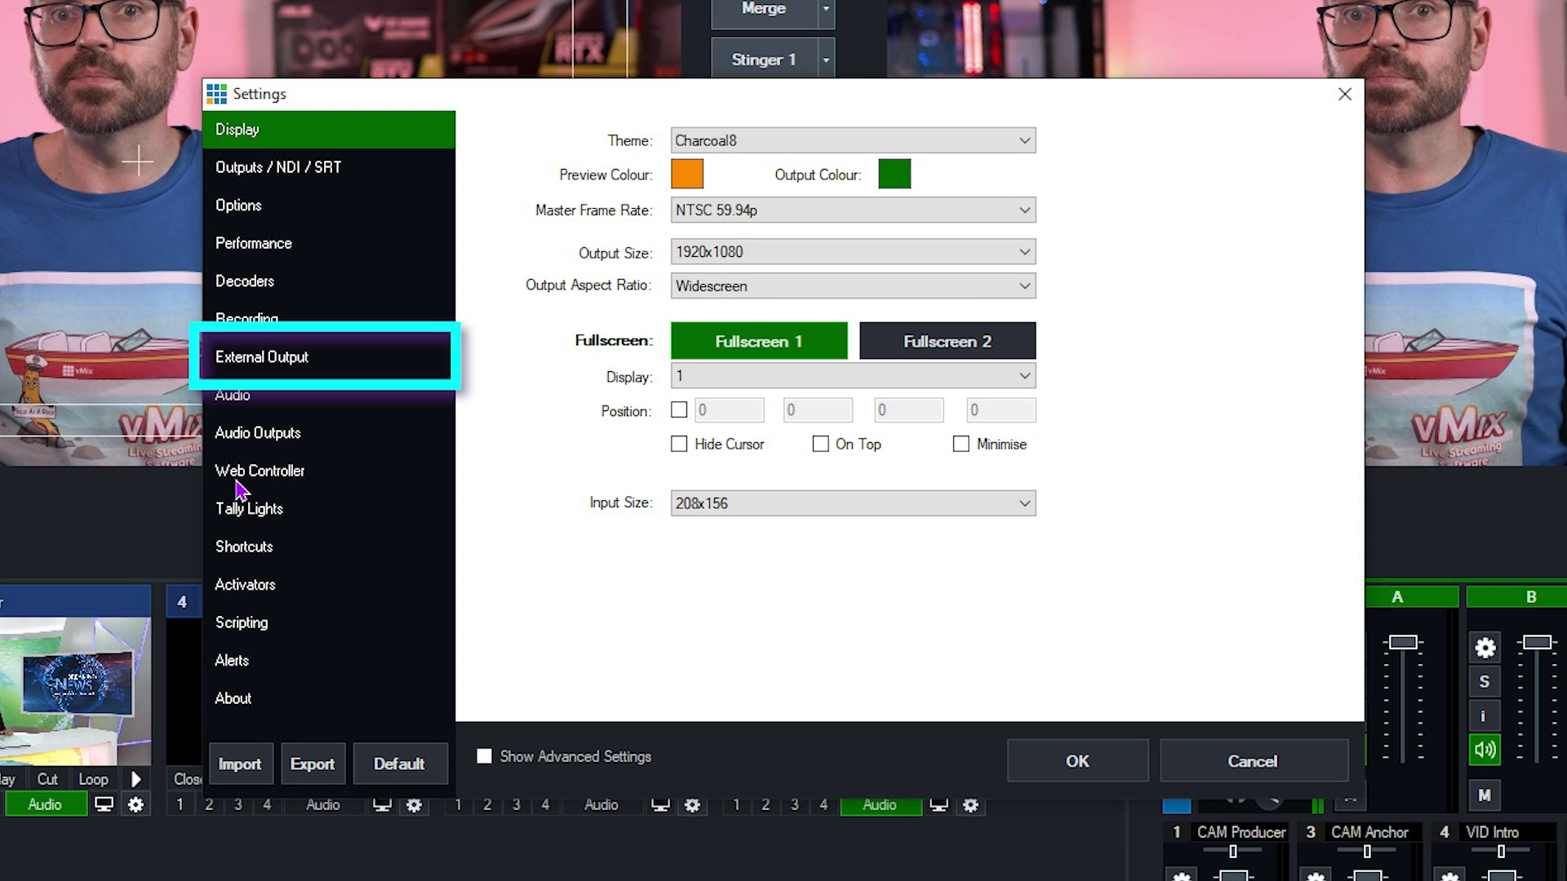
{"action": "left_click", "coordinate": [263, 359]}
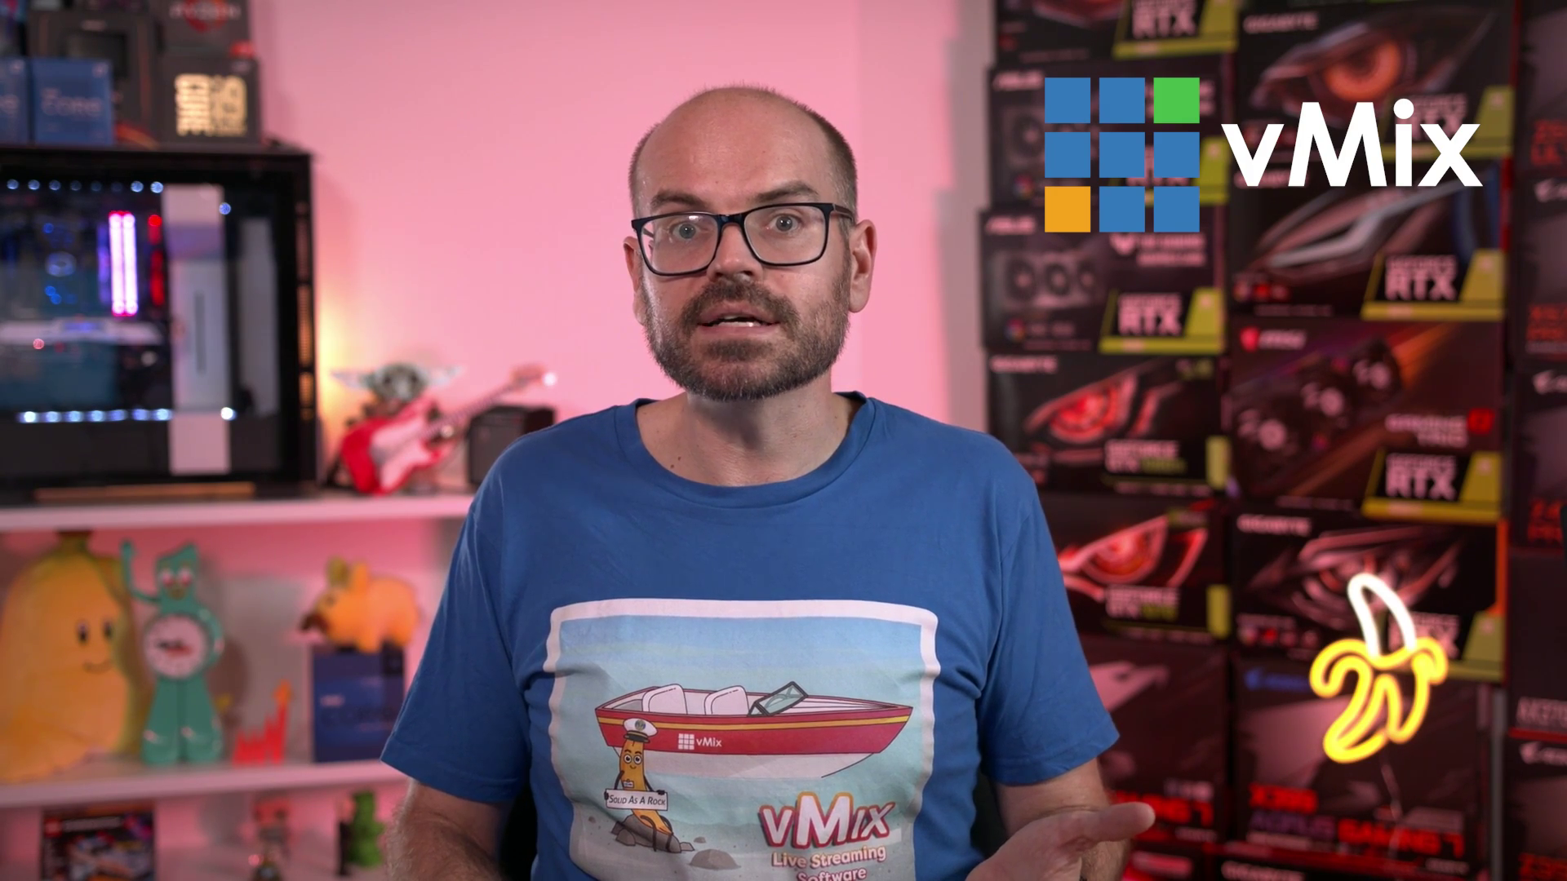
{"action": "left_click", "coordinate": [879, 188]}
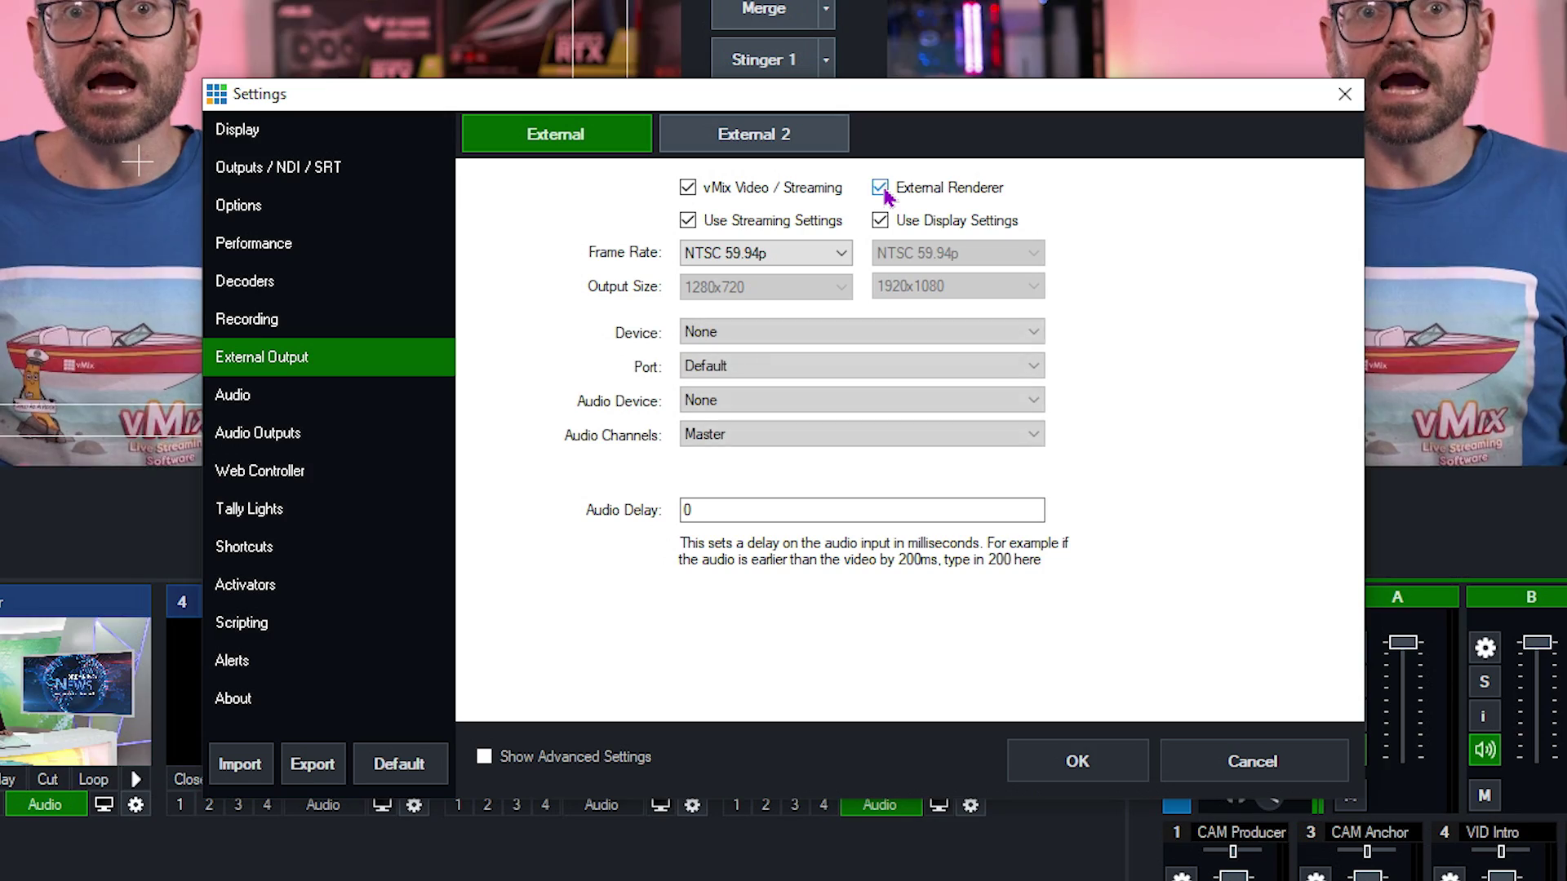
{"action": "left_click", "coordinate": [862, 339]}
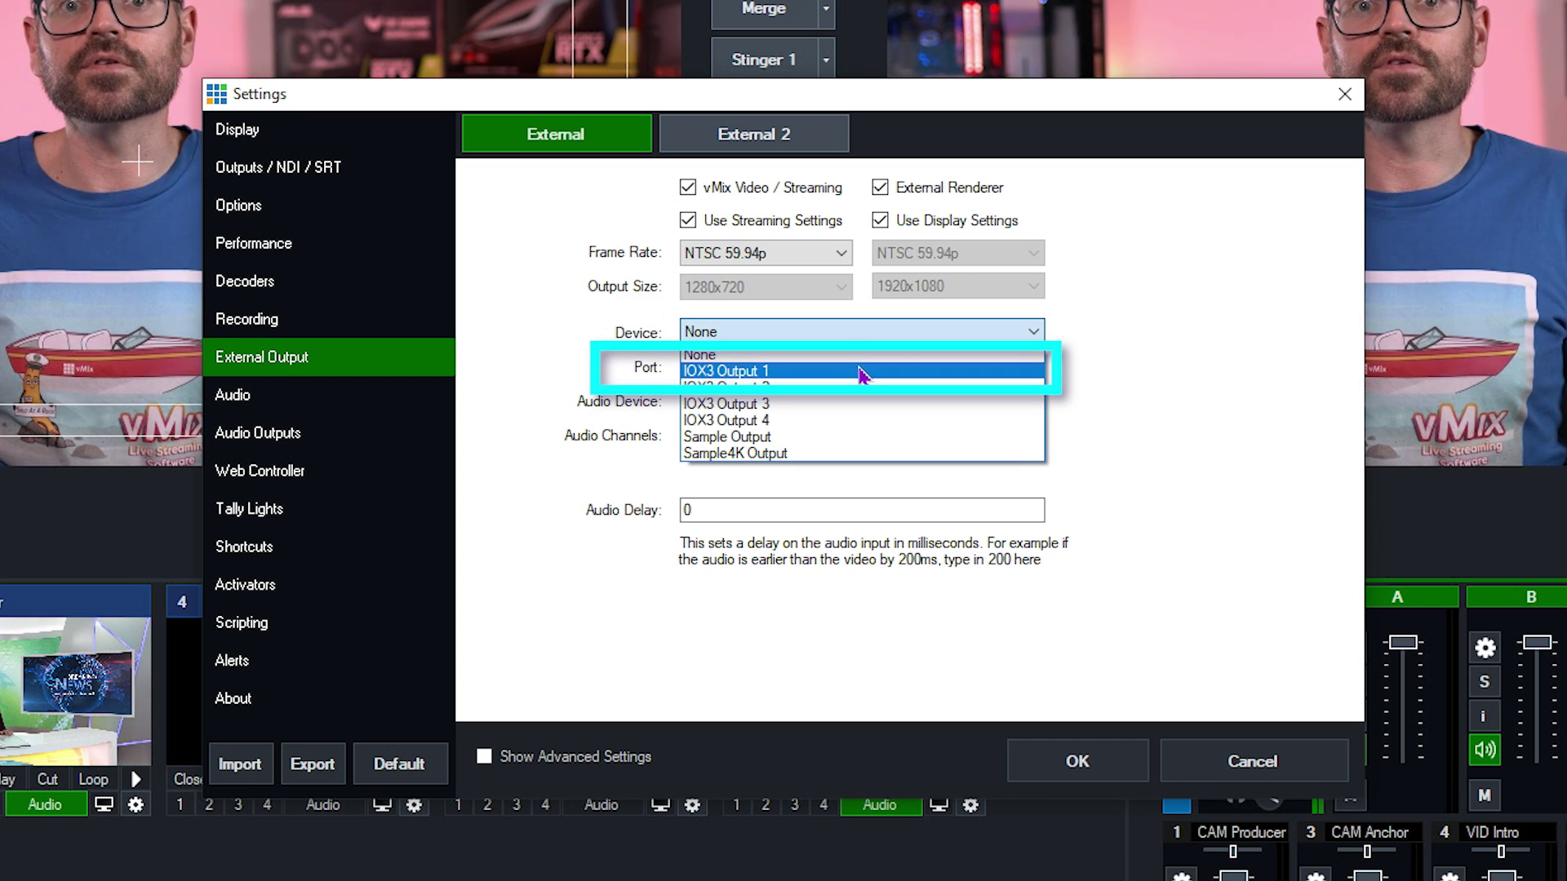
{"action": "left_click", "coordinate": [860, 372]}
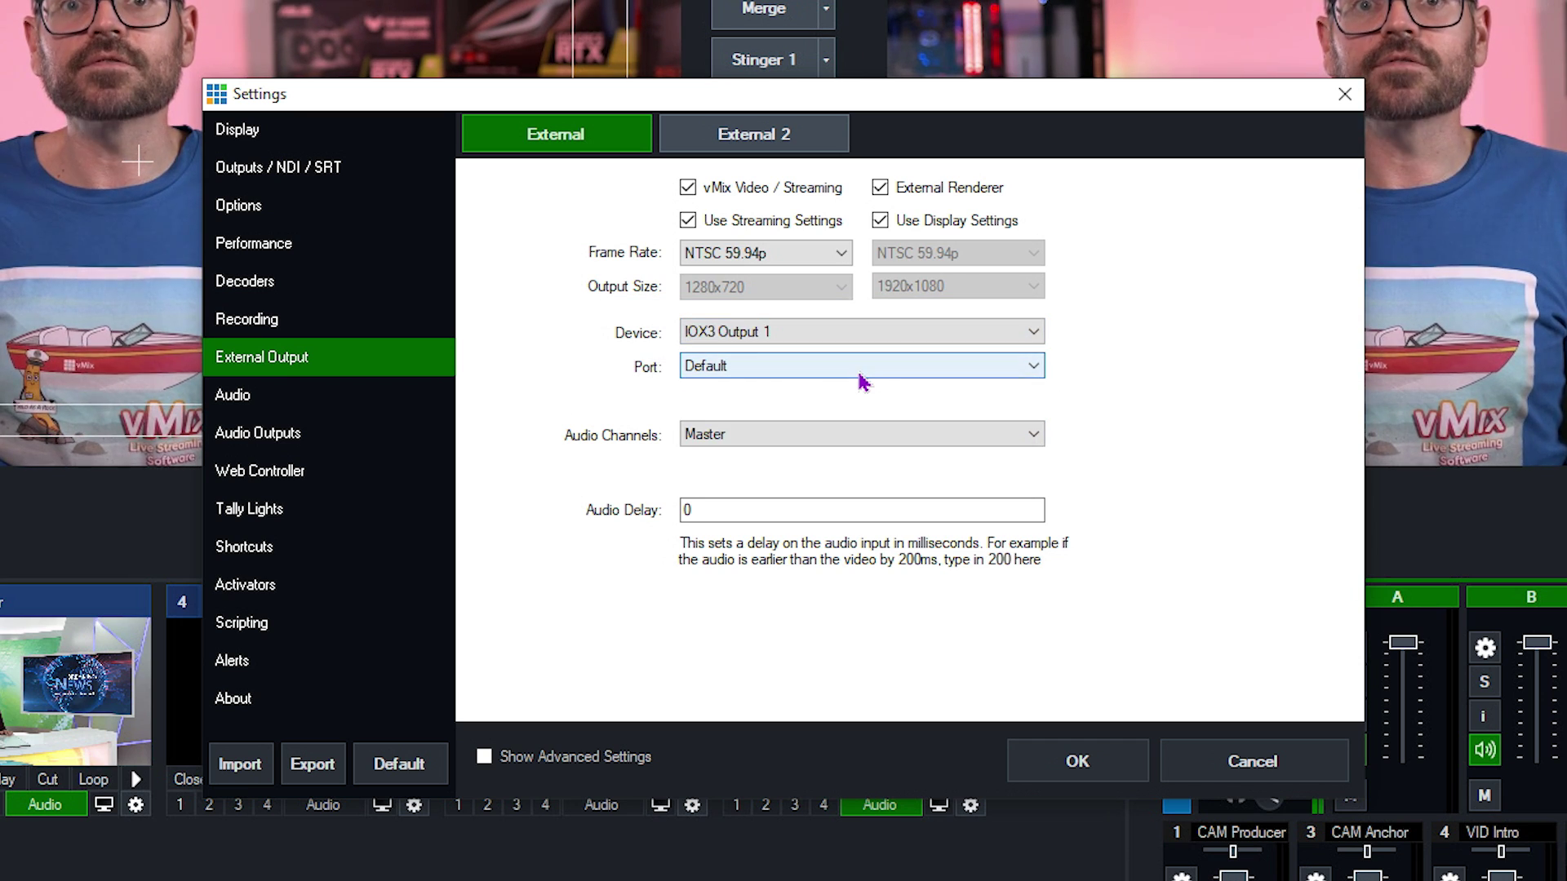
{"action": "left_click", "coordinate": [876, 437]}
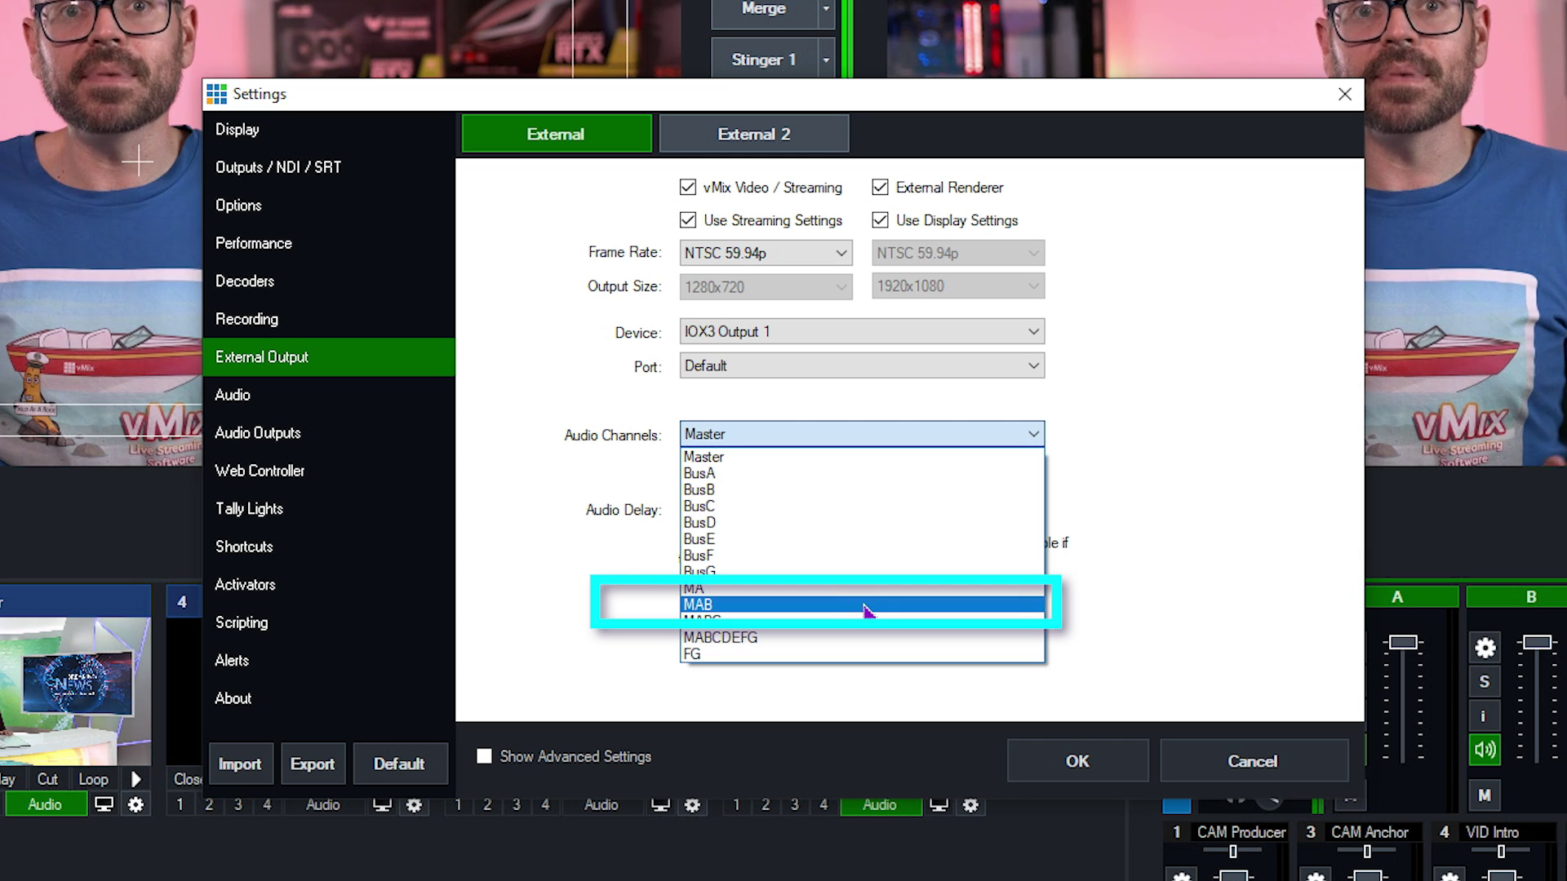
{"action": "left_click", "coordinate": [865, 605]}
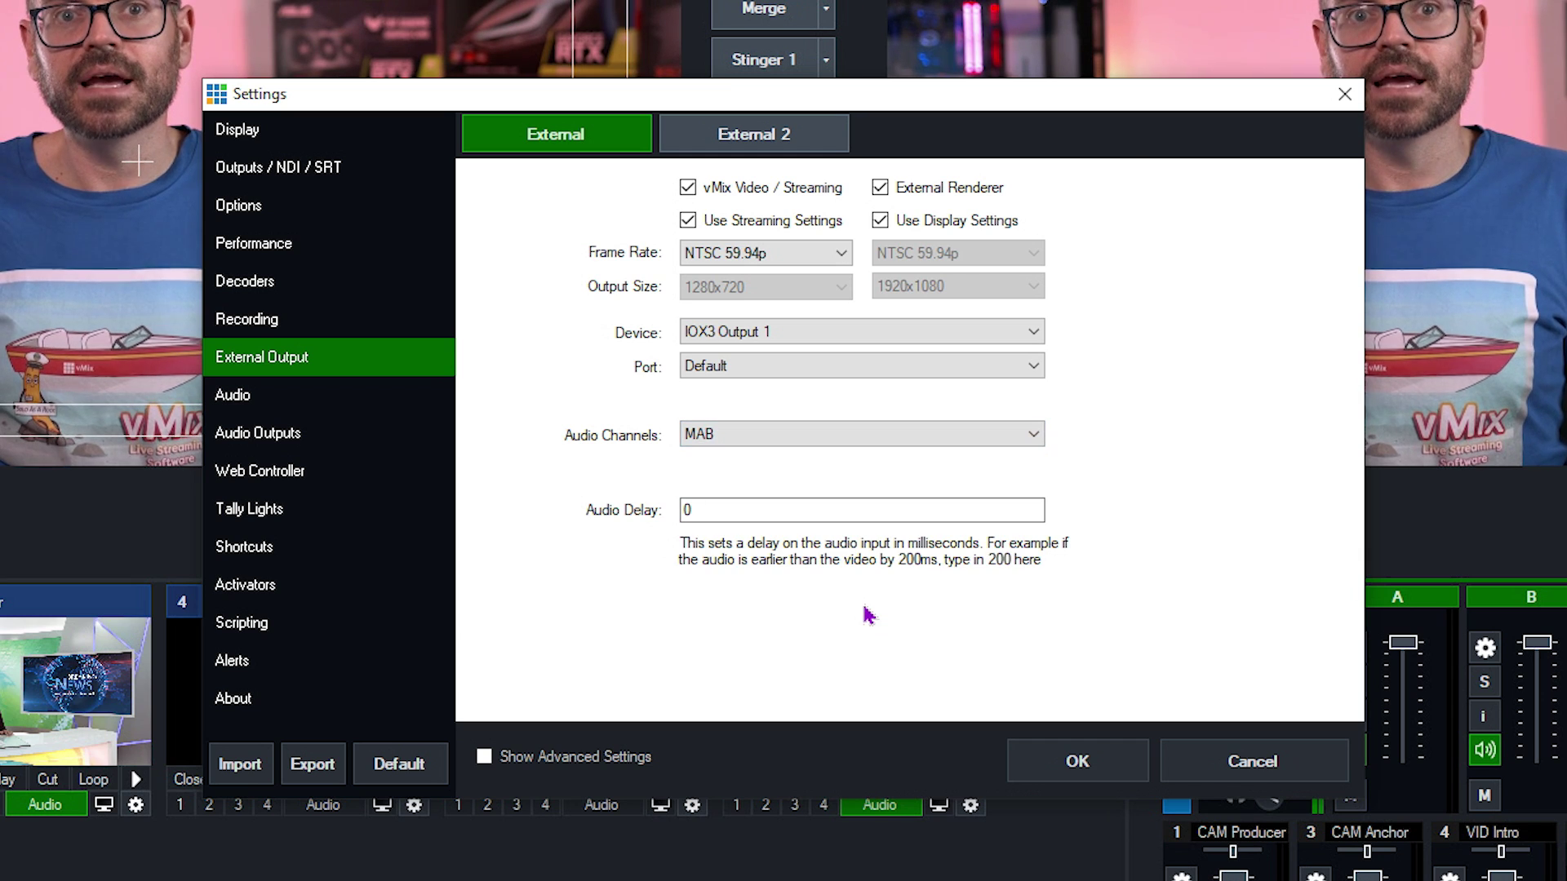
{"action": "left_click", "coordinate": [1062, 765]}
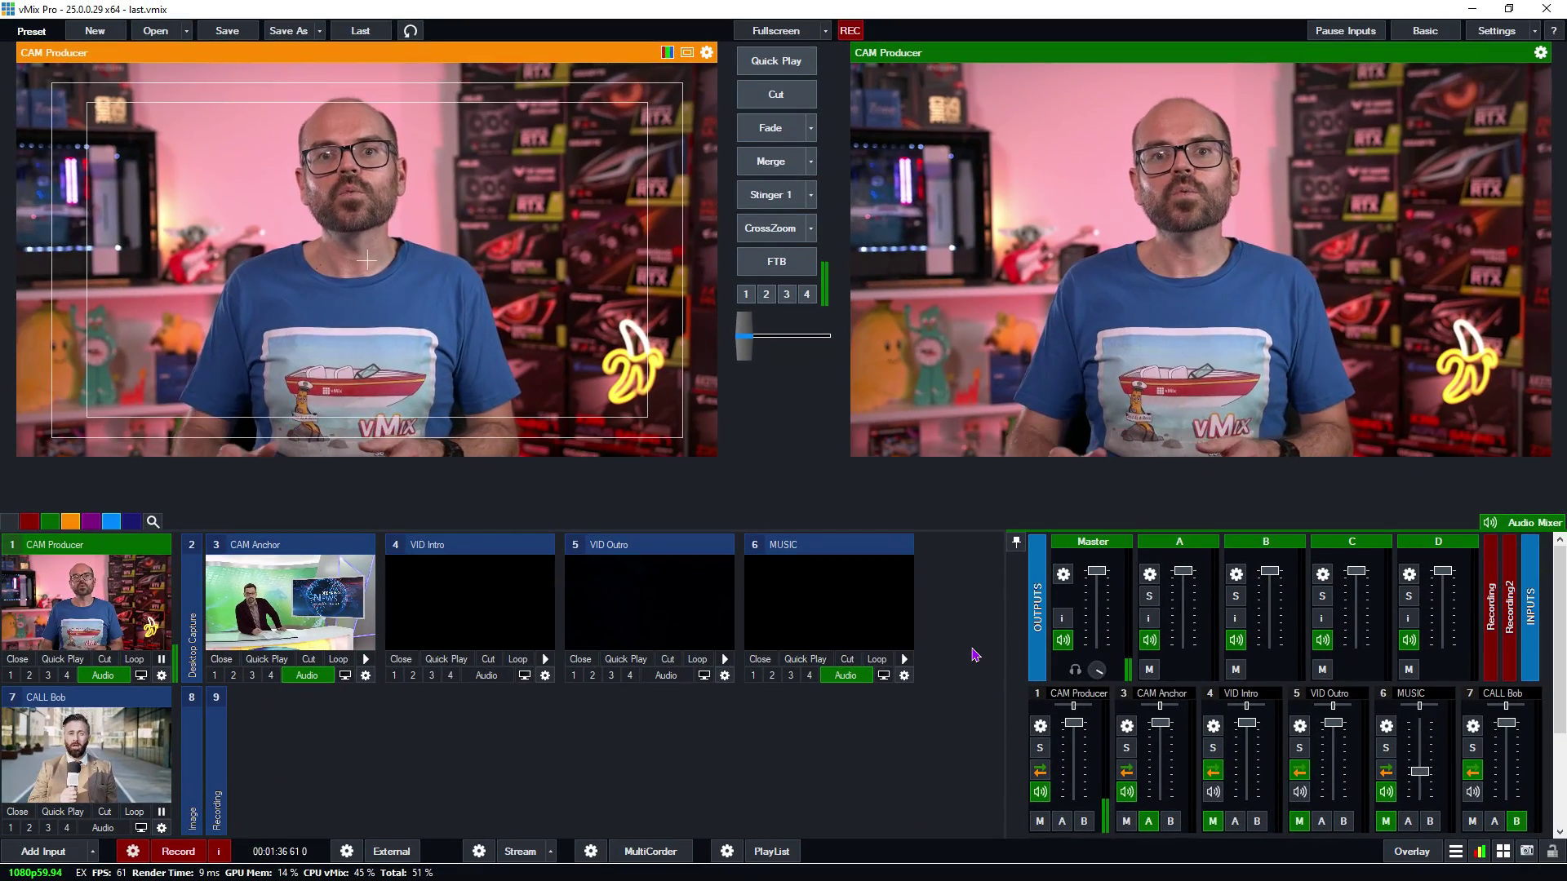